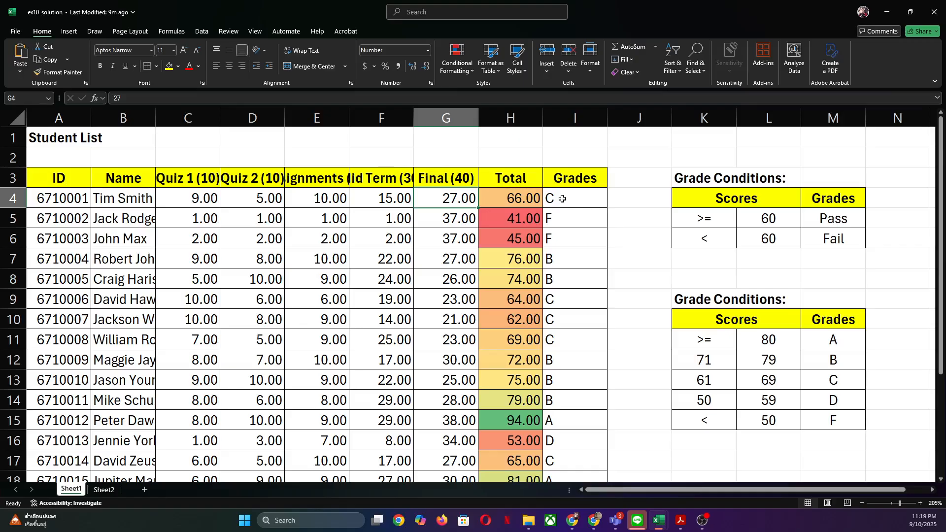
Set the first student's final score in cell G4 to 57
left_click(433, 213)
left_click(435, 196)
type("57")
key("Return")
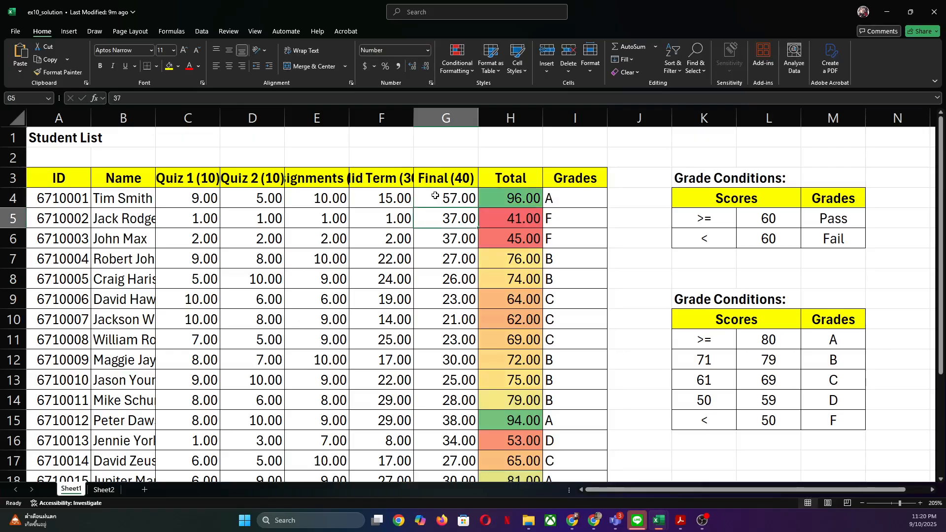
Undo the last change to the first student's final score
left_click(436, 195)
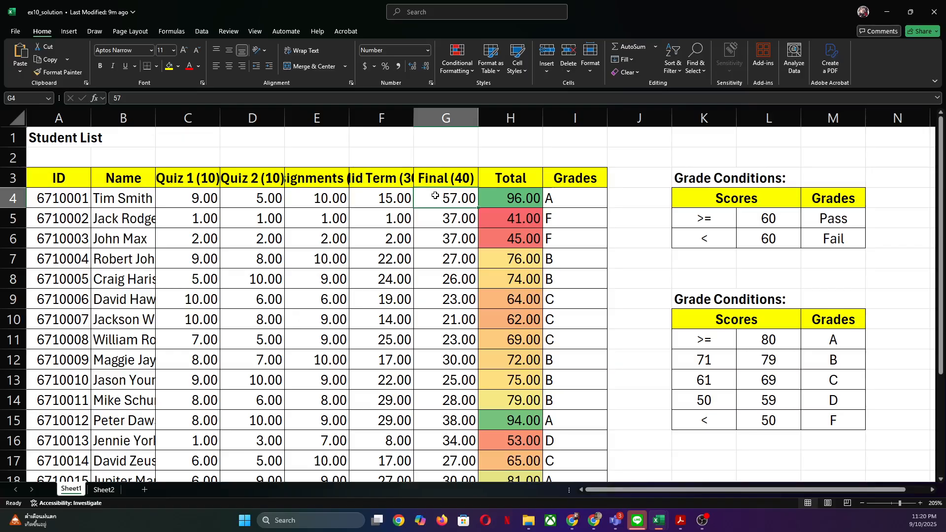
key("ctrl+z")
key("Down")
key("Down")
key("Up")
key("Up")
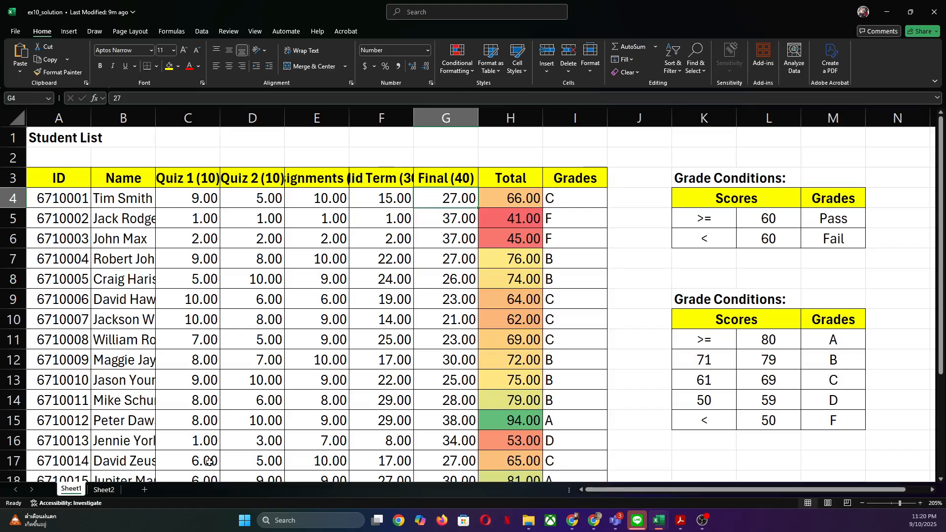
On Sheet2, show all regions in the cookie table by selecting every value in the Regions filter
left_click(100, 493)
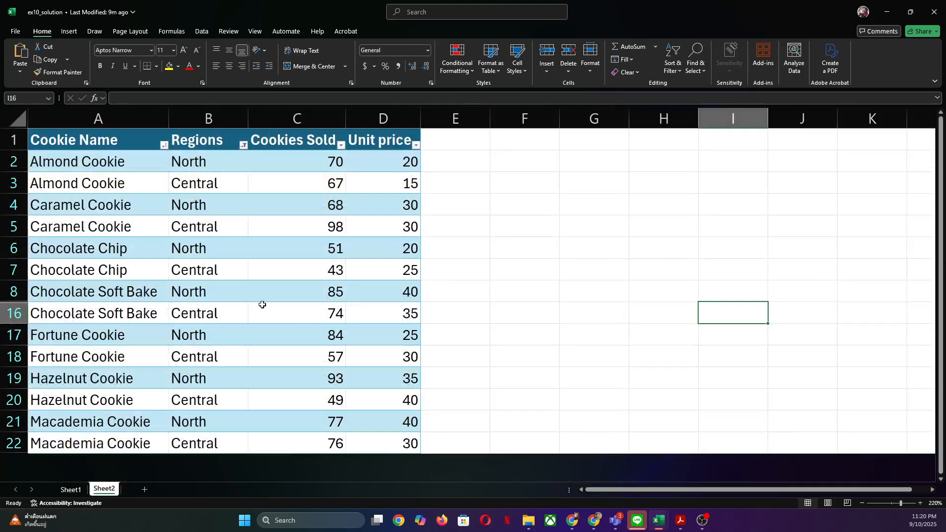
left_click(279, 214)
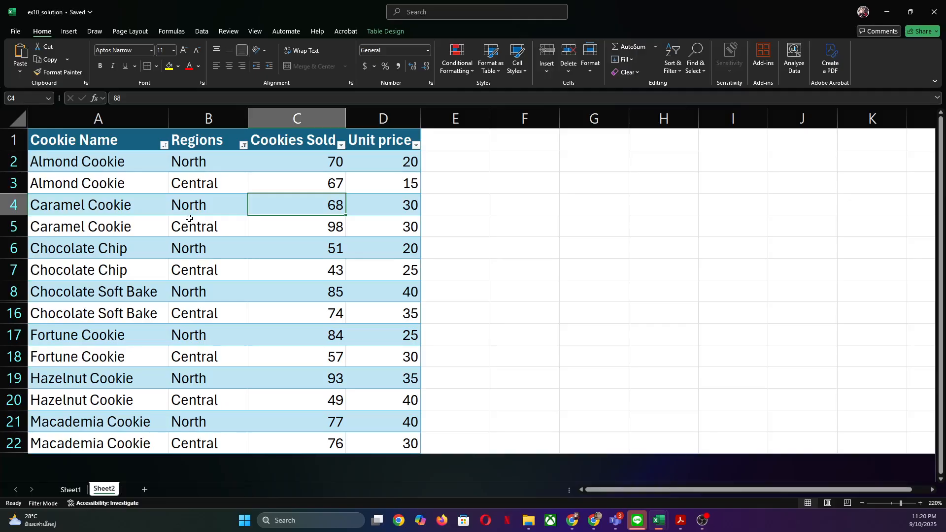
left_click(243, 145)
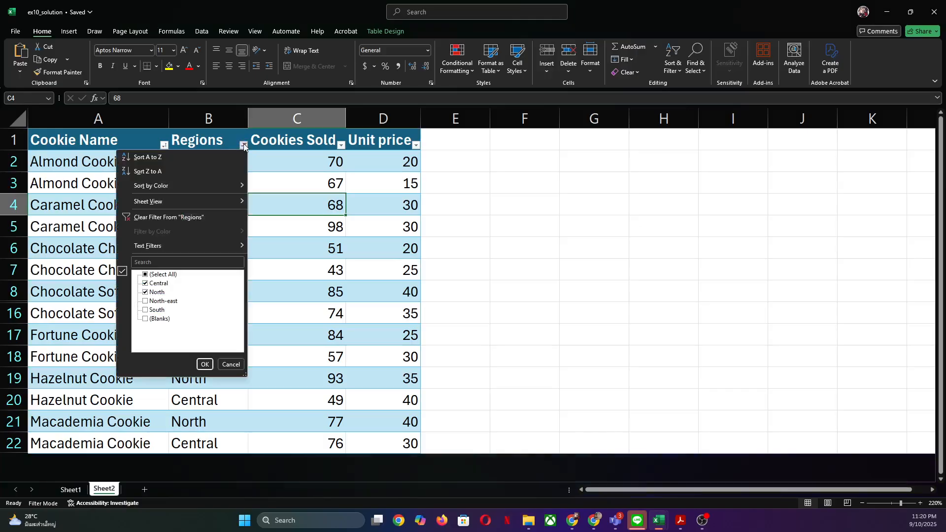
left_click(145, 276)
left_click(204, 364)
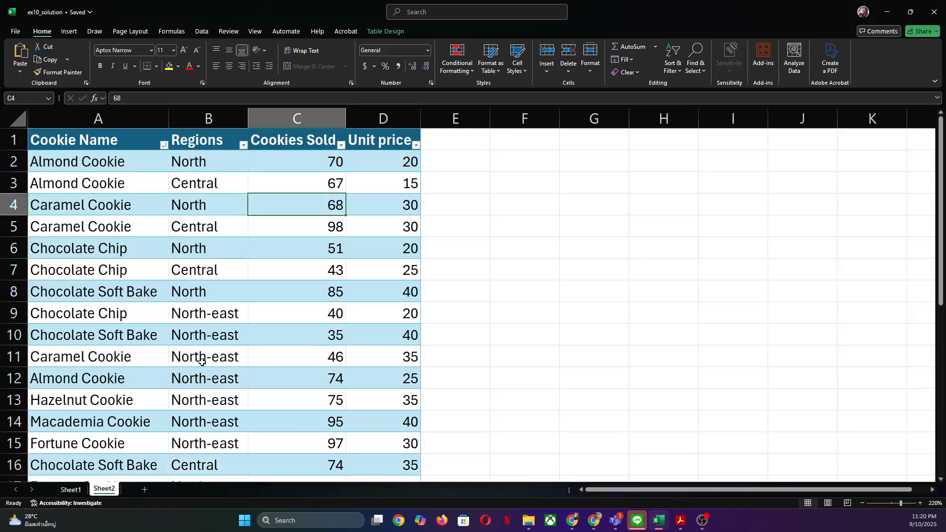
Filter the Regions column to only Central and North, excluding North-east, South and blanks
left_click(243, 145)
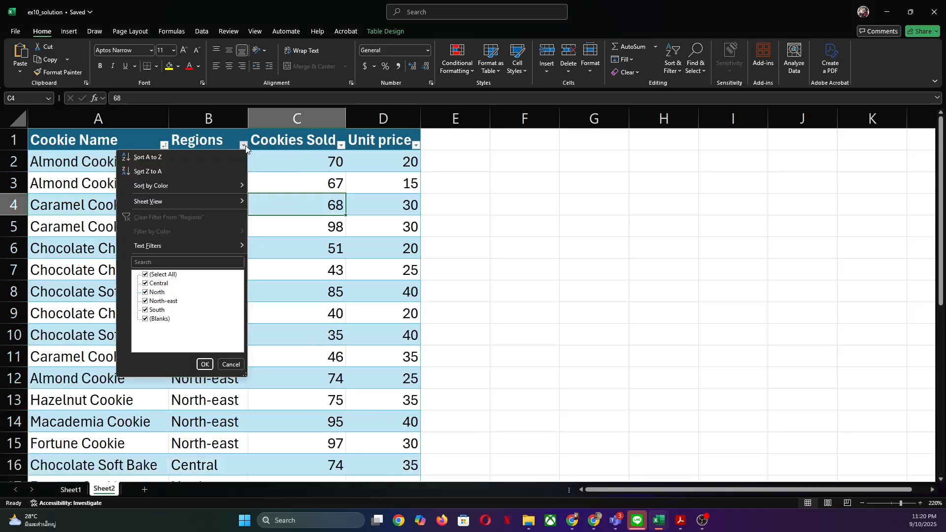
left_click(146, 301)
left_click(146, 310)
left_click(147, 318)
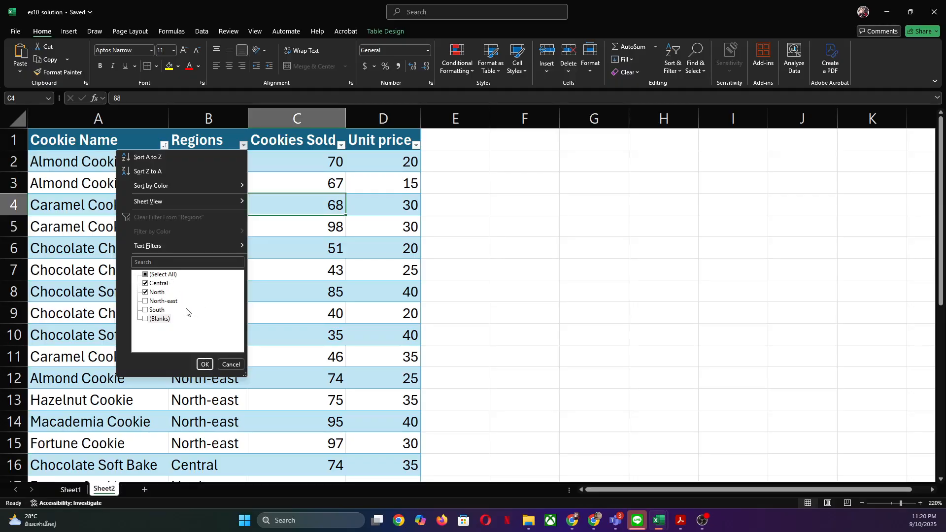
left_click(204, 365)
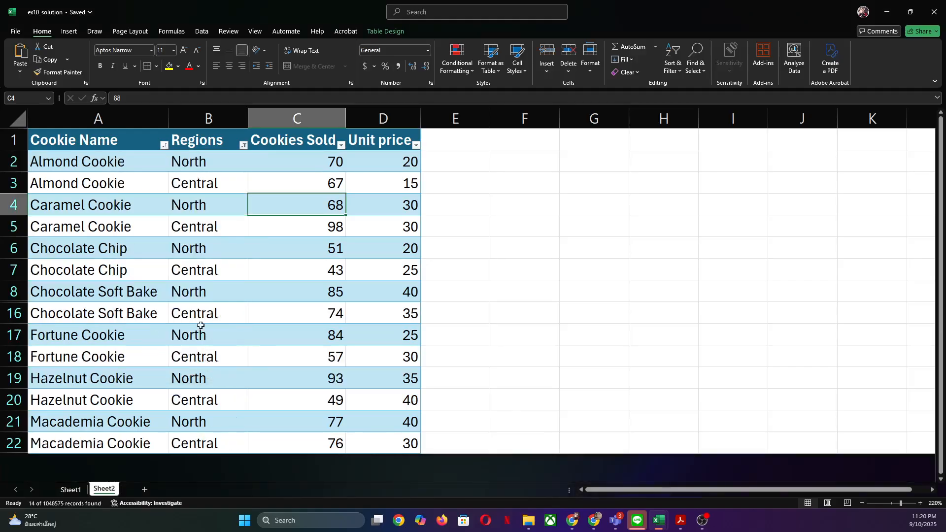
Sort the cookie table by Cookie Name from Z to A, and back from A to Z
left_click(164, 145)
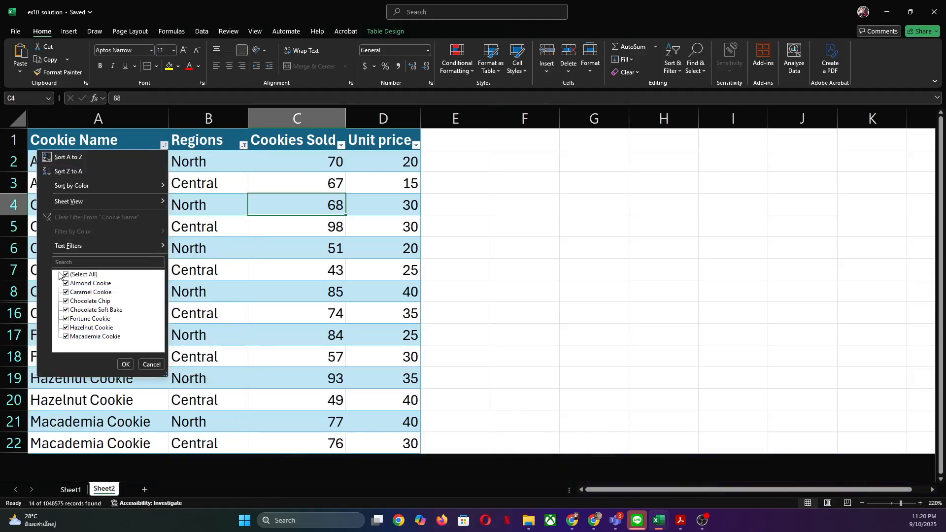
left_click(82, 172)
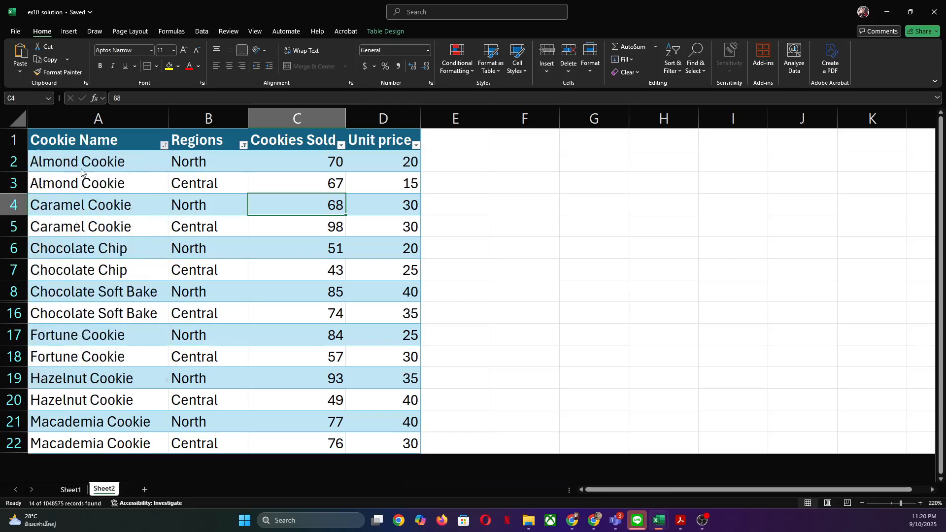
left_click(164, 146)
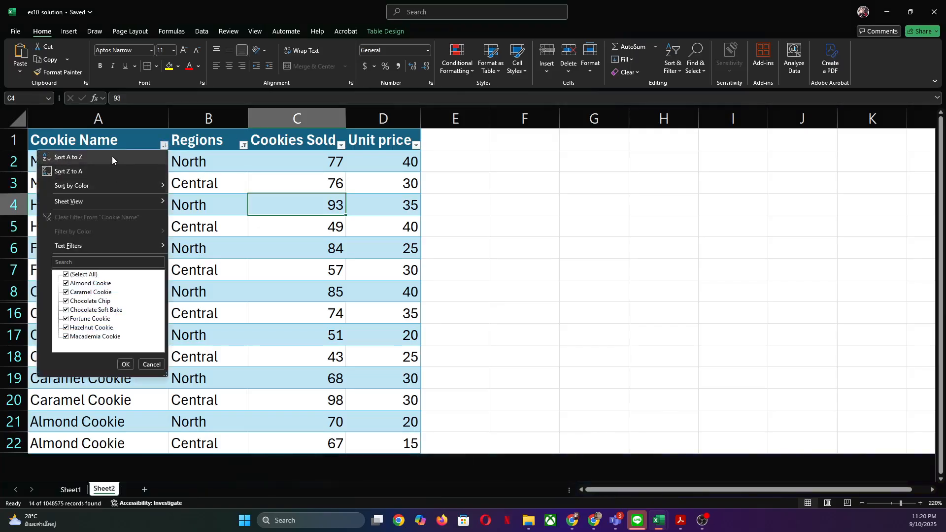
left_click(111, 155)
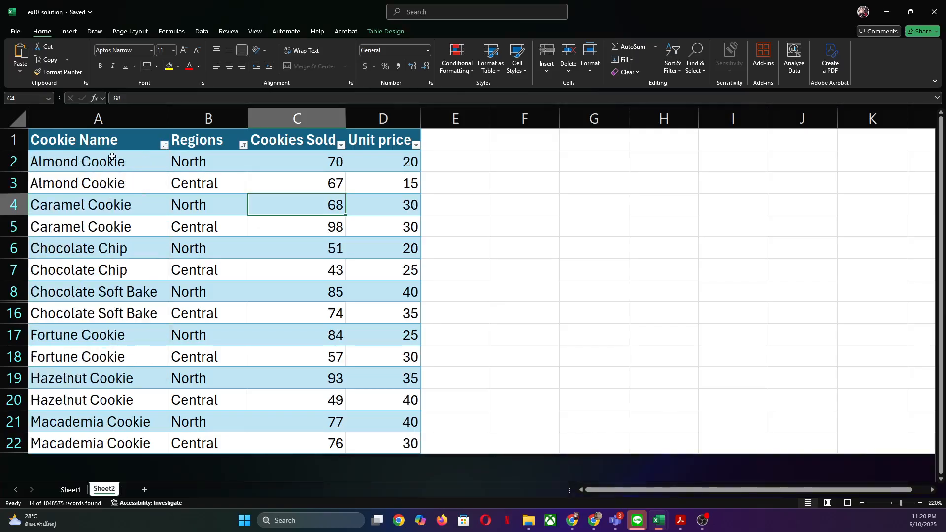
Sort the cookie table by Cookies Sold from smallest to largest
left_click(340, 147)
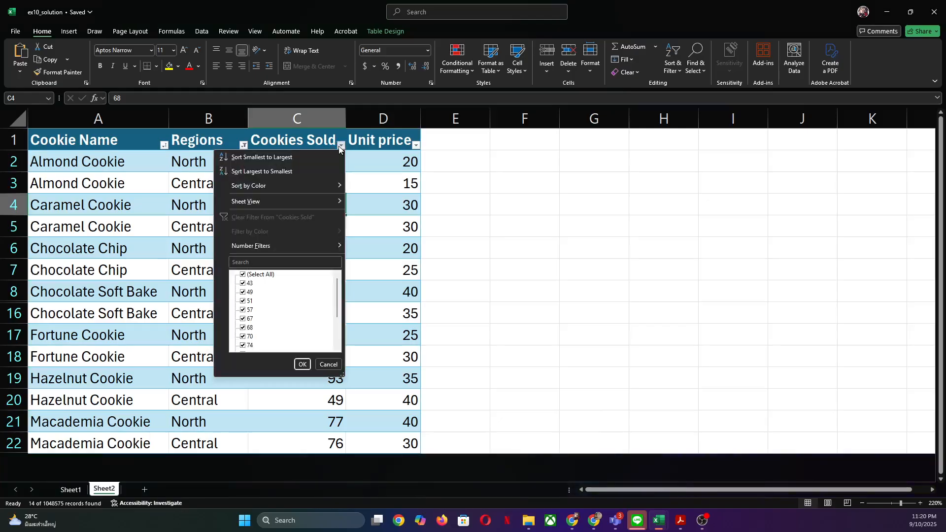
left_click(274, 158)
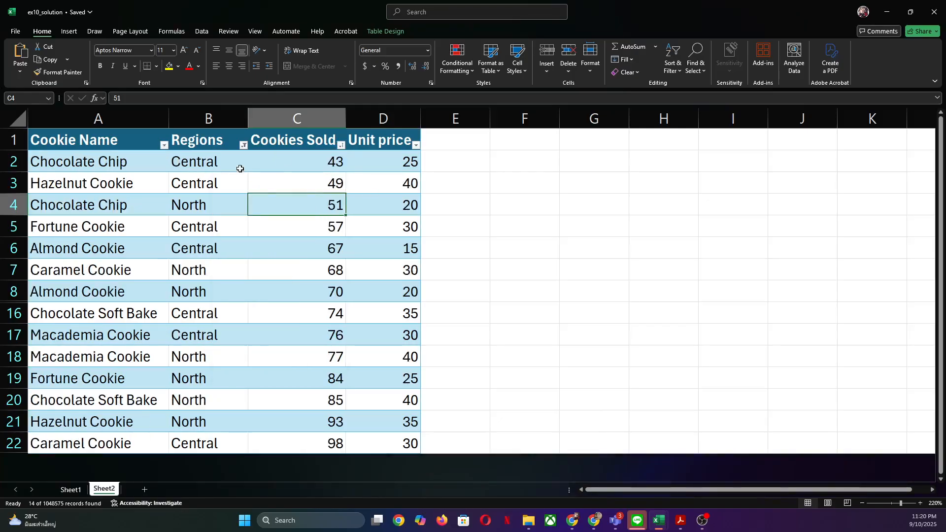
left_click(224, 266)
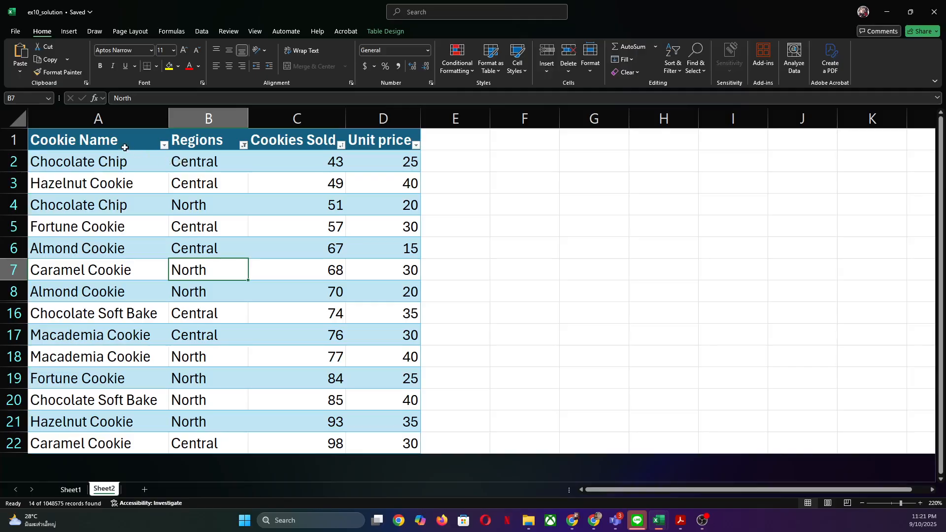
left_click(129, 214)
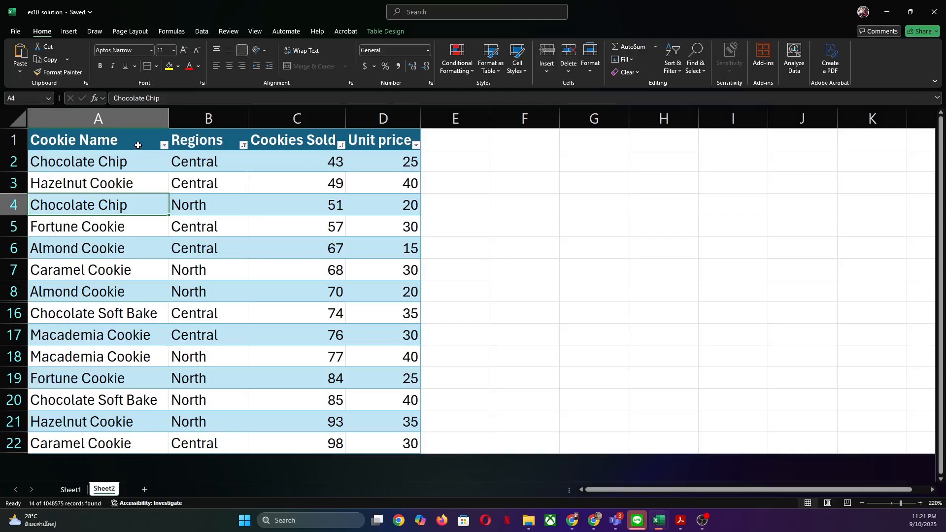
left_click(268, 308)
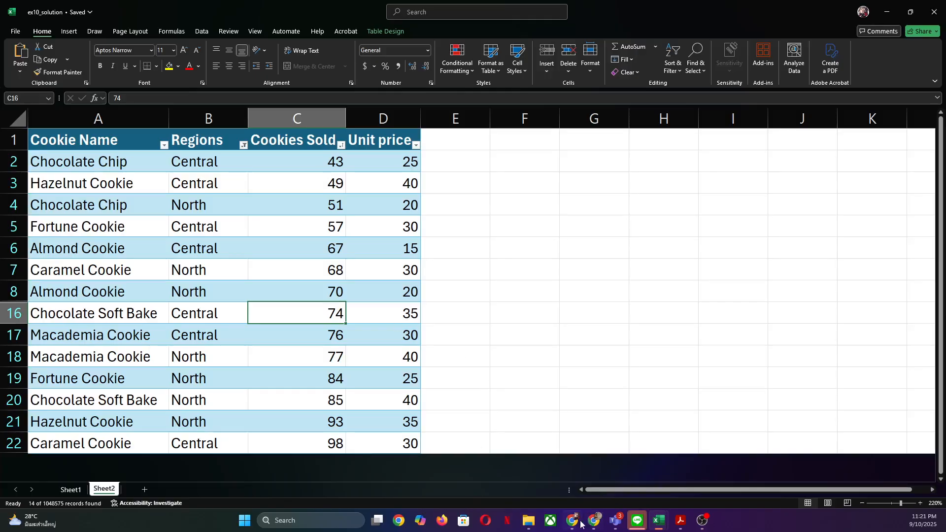
Switch to the Excel tutorials presentation in Google Slides, view the Individual Excel Assignments slide in full screen and exit the slideshow
mouse_move(574, 521)
left_click(543, 450)
left_click(403, 279)
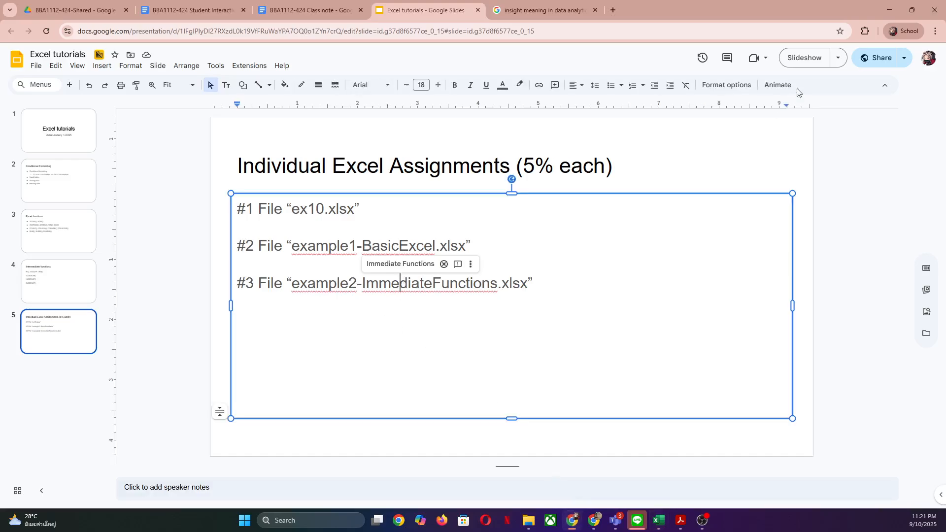
left_click(803, 58)
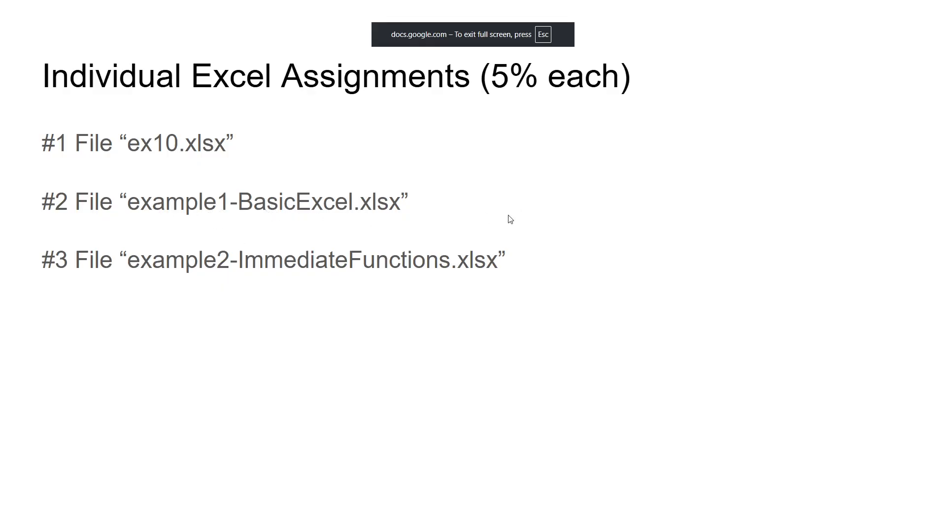
key("Escape")
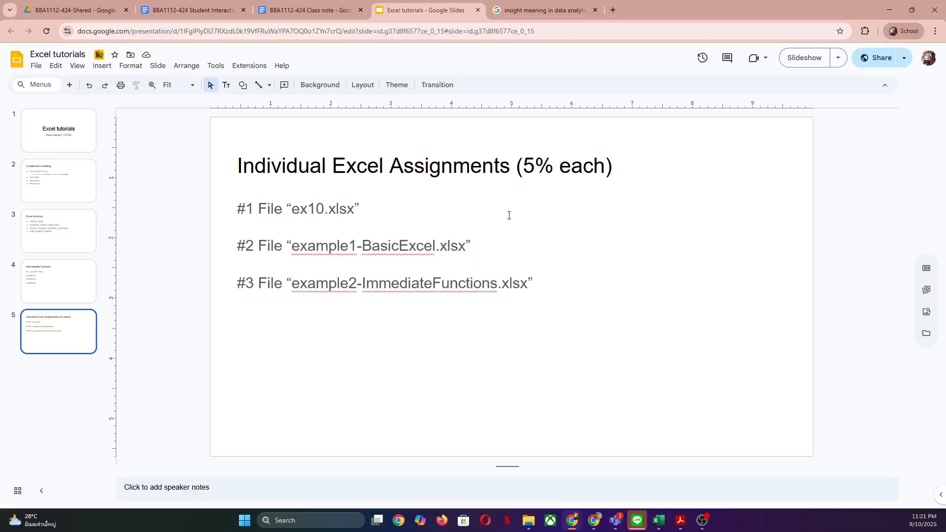
Switch to the example1-BasicExcel_solution workbook in Excel, open its Student_List sheet and maximize the window
mouse_move(658, 520)
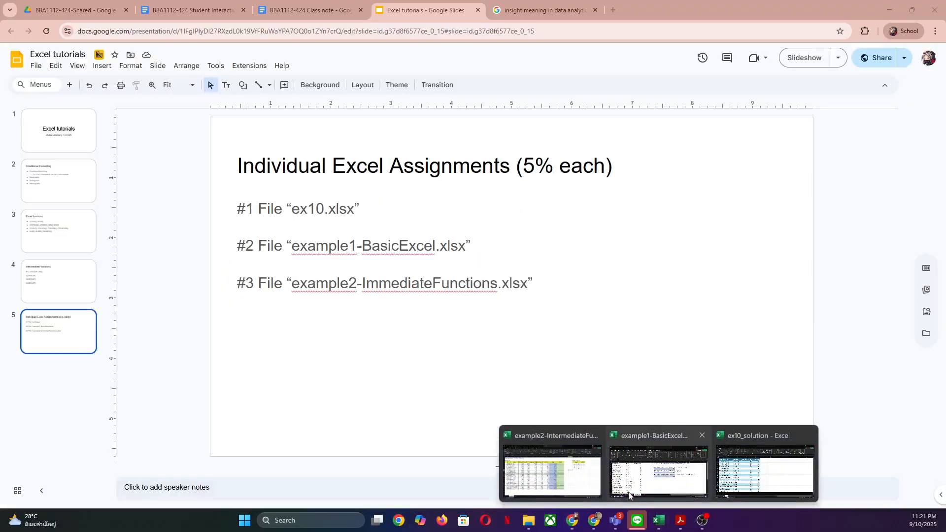
left_click(633, 488)
left_click(519, 308)
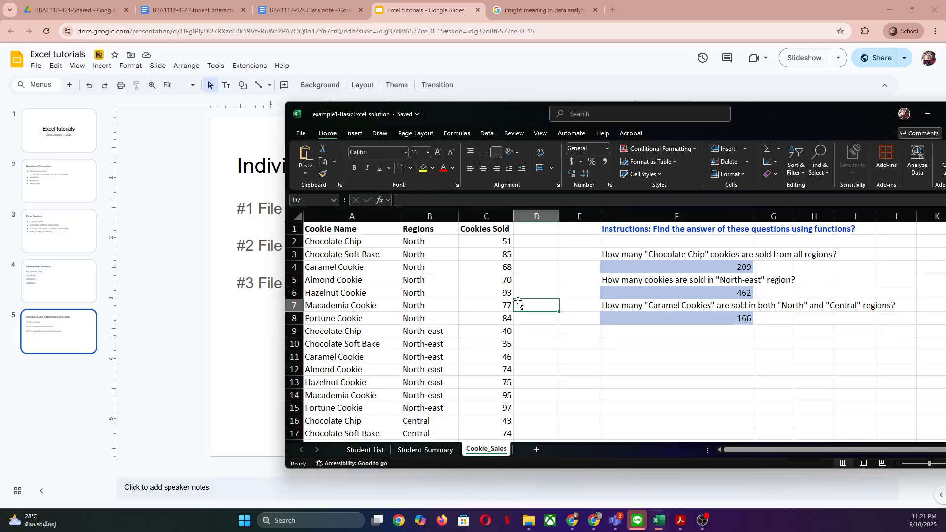
left_click(371, 452)
left_click_drag(850, 119, 749, 112)
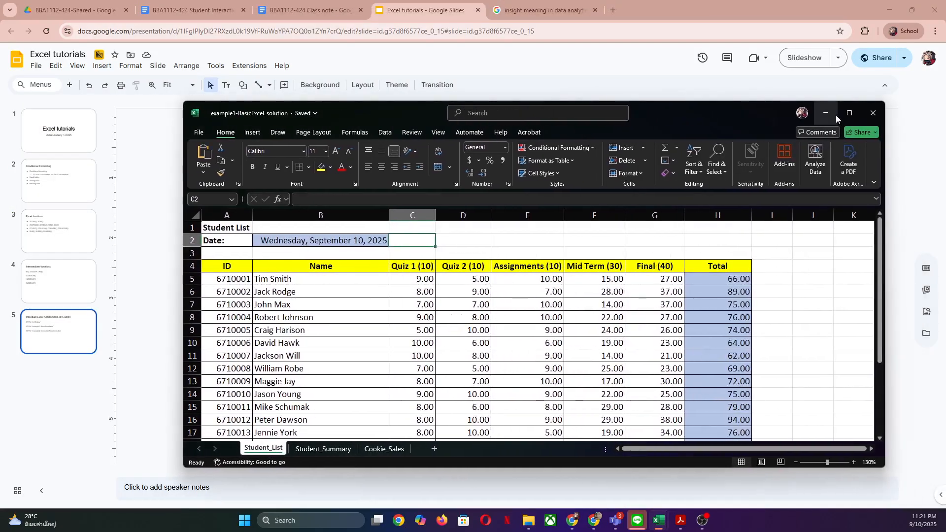
left_click(848, 113)
Examine the Total formulas, the Final scores and the date row on the Student_List sheet
left_click(512, 193)
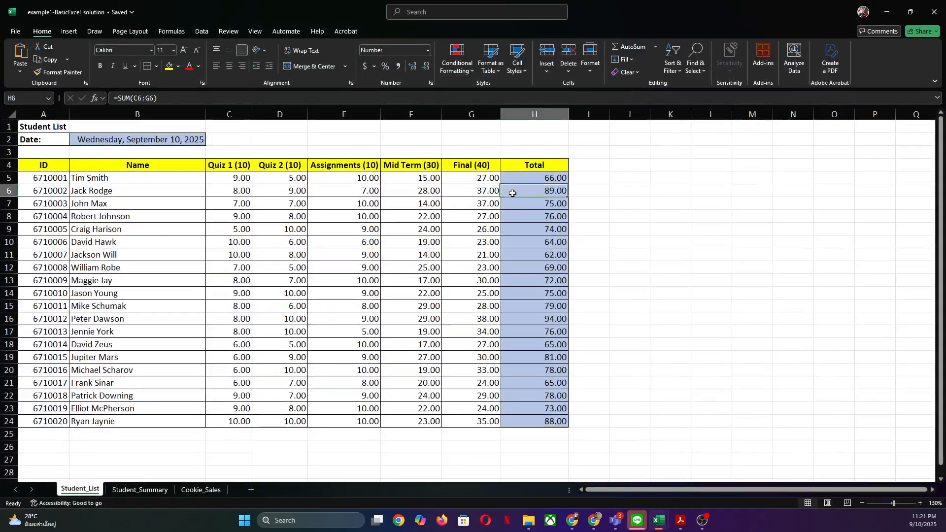
left_click(456, 226)
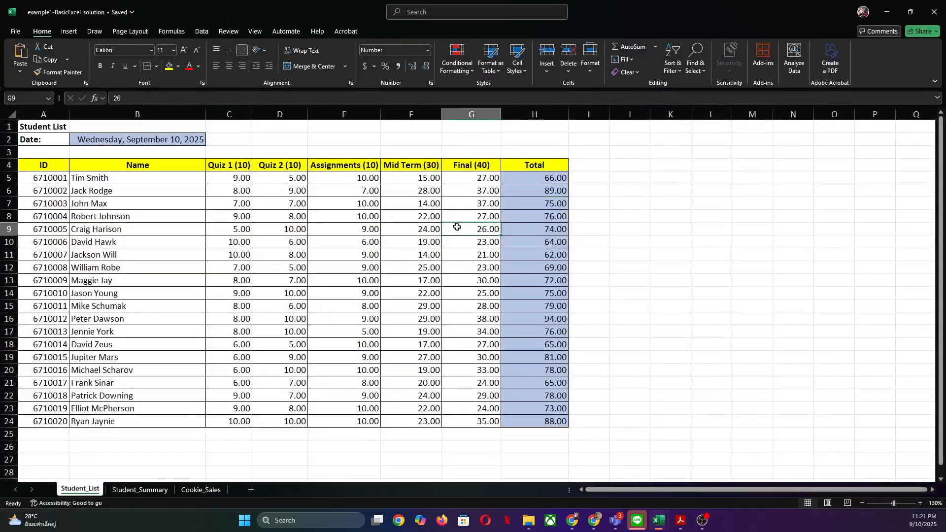
left_click(468, 179)
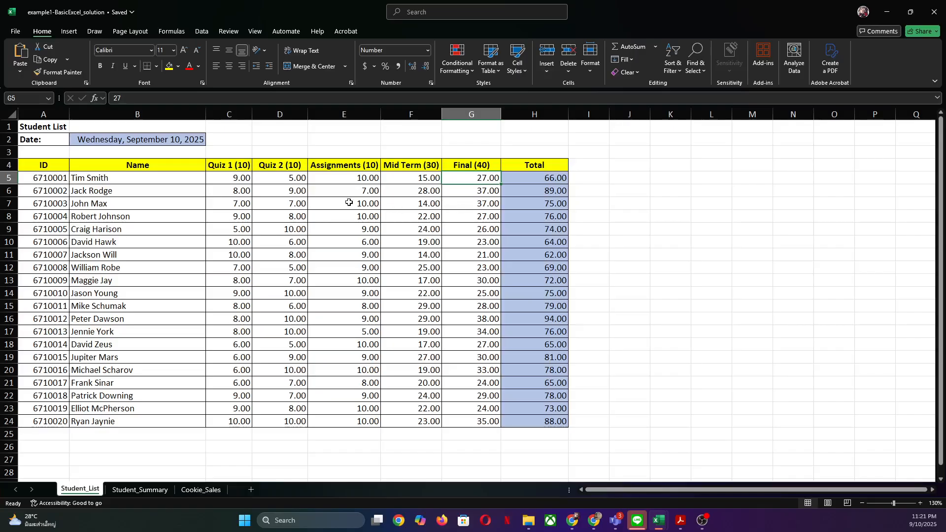
left_click(239, 140)
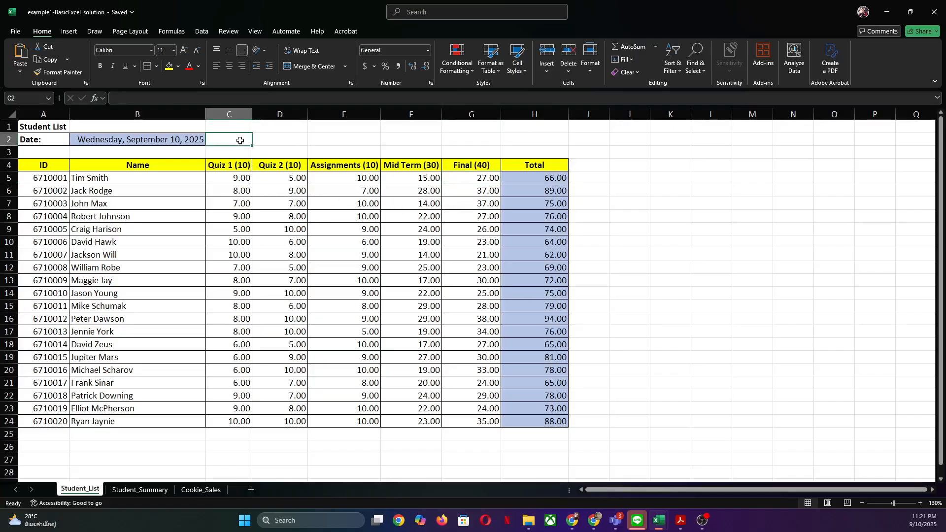
left_click(268, 138)
left_click(241, 139)
Open the Student_Summary sheet and examine the instructions and the question about full Quiz 1 scores
left_click(148, 490)
left_click(230, 267)
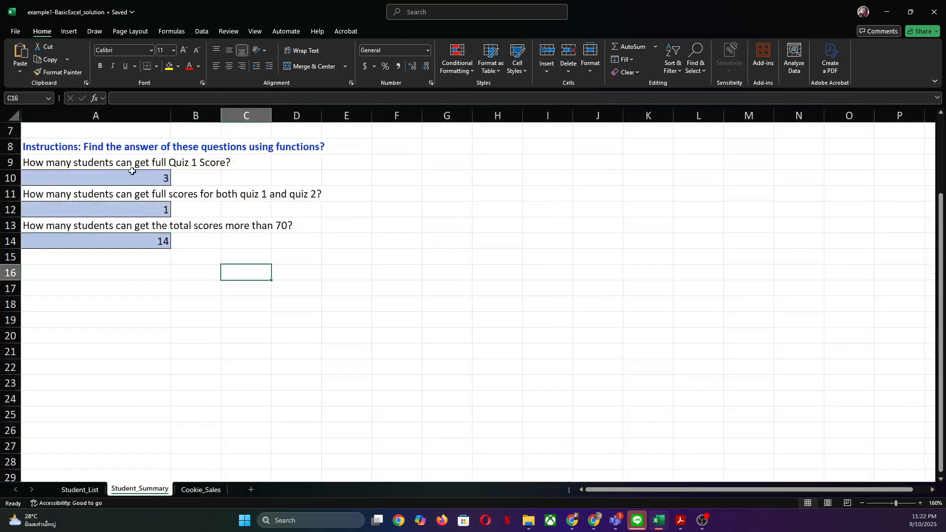
left_click(244, 178)
left_click(211, 182)
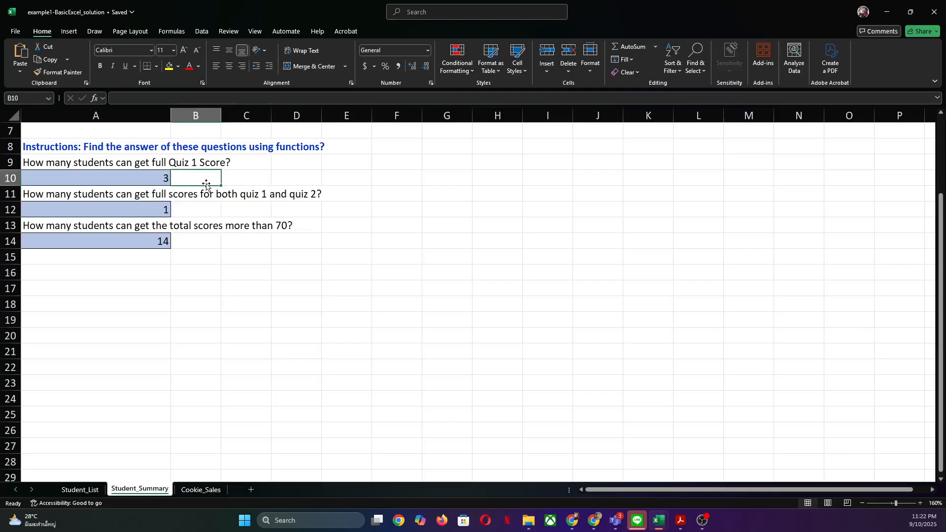
left_click(258, 177)
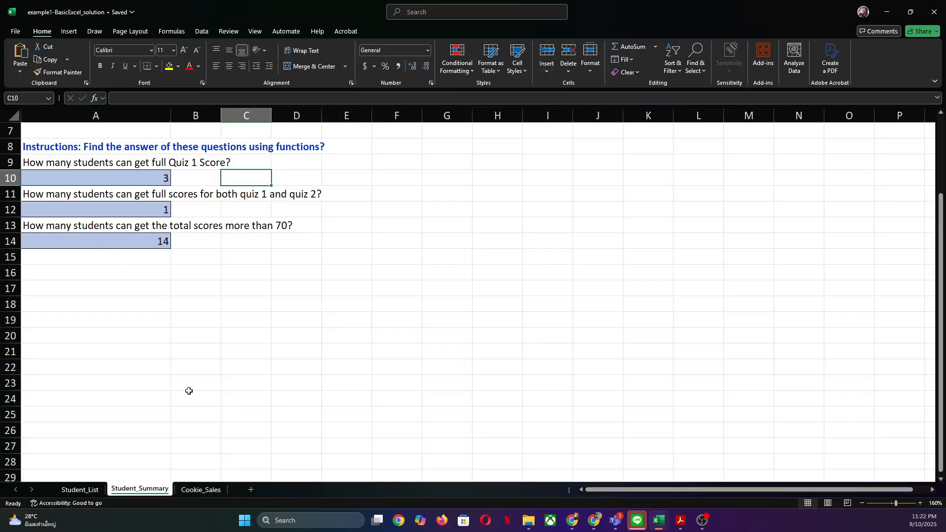
Return to the Student_List sheet and examine the Quiz 1 scores
left_click(84, 490)
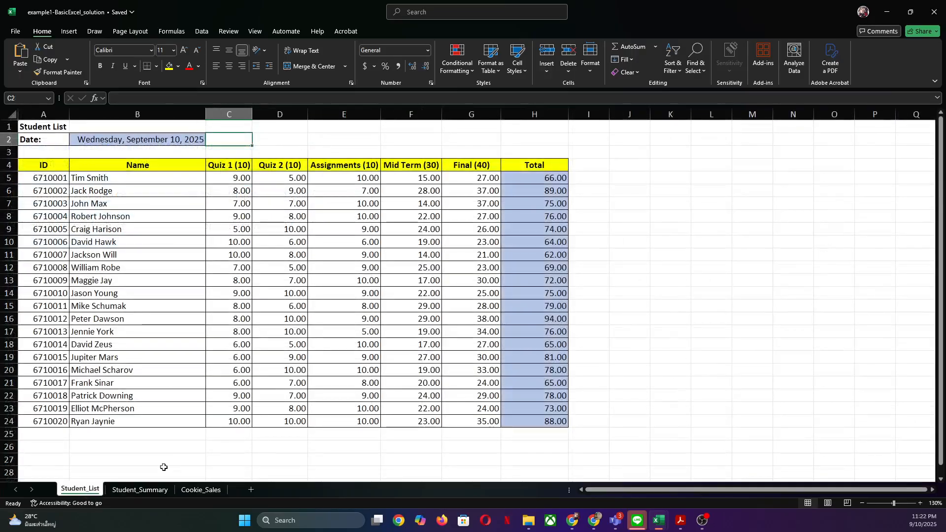
left_click(323, 206)
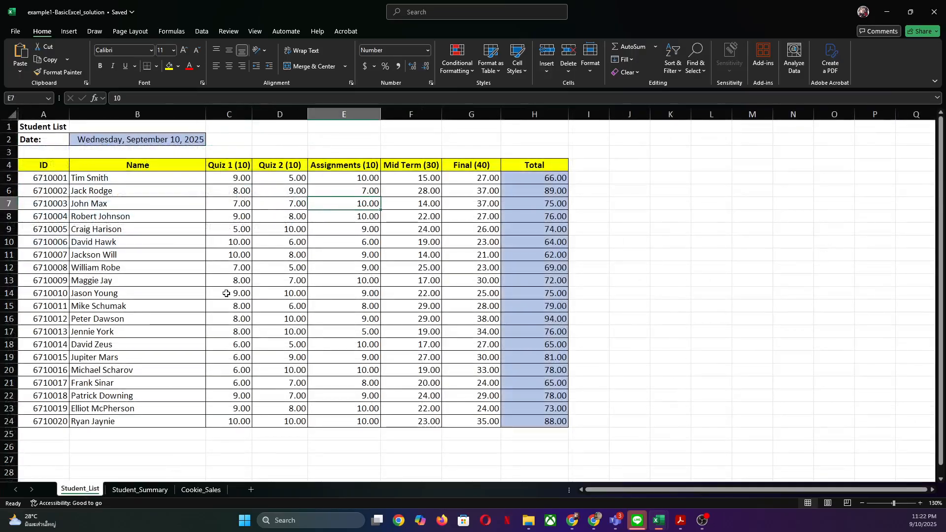
left_click(226, 179)
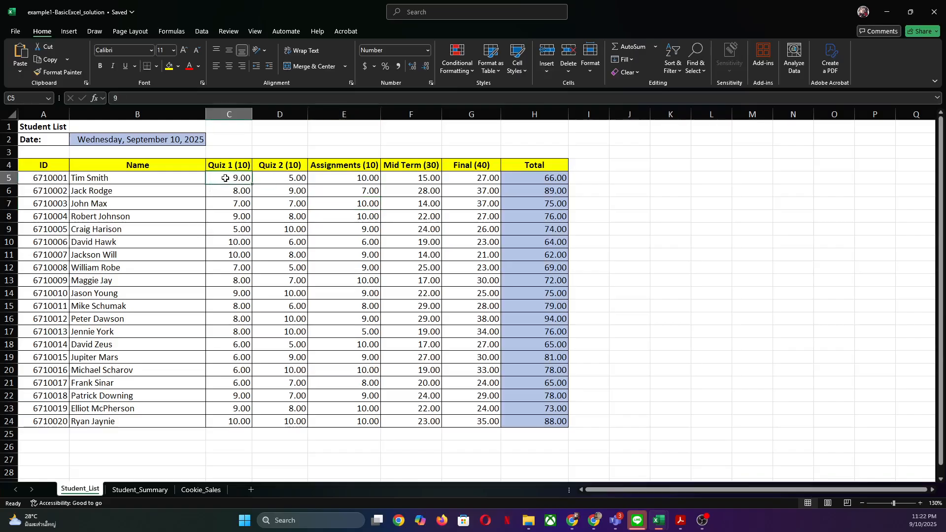
Set the first student's Quiz 1 score to 10 and check the full Quiz 1 score answer on the Student_Summary sheet
type("10")
key("Return")
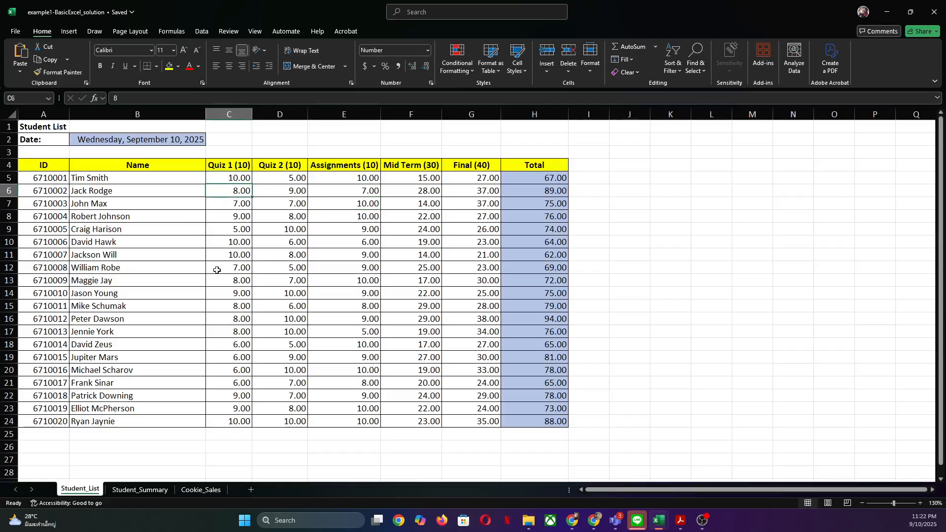
left_click(159, 488)
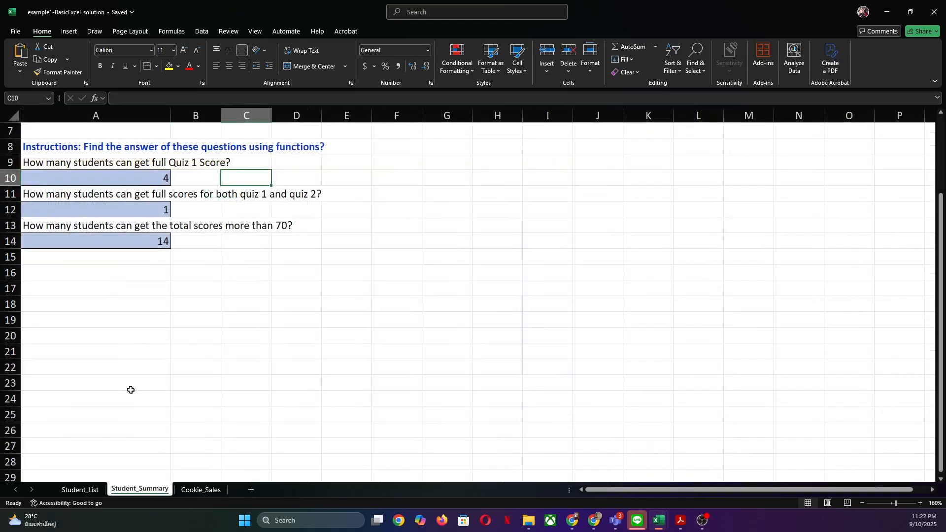
Set the first student's Quiz 1 score on Student_List back to 9 and recheck the answers on the Student_Summary sheet
left_click(89, 489)
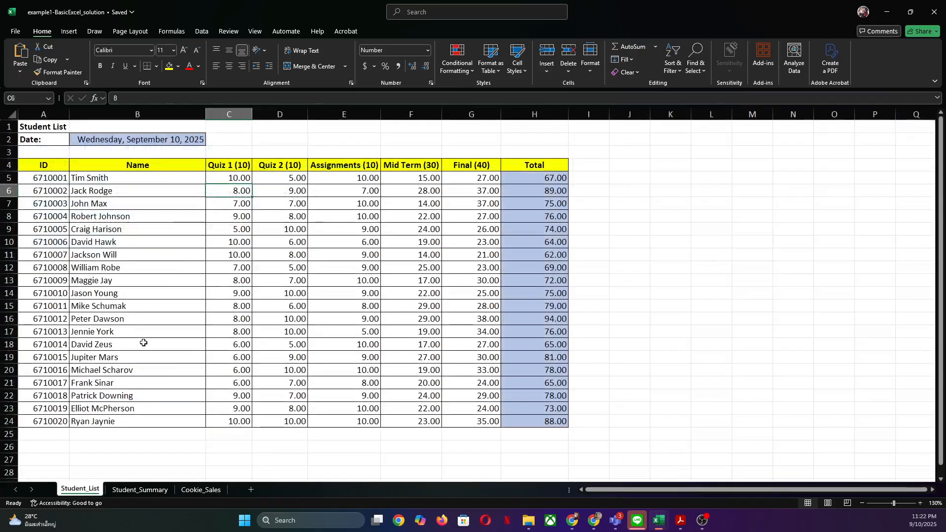
left_click(230, 180)
type("9")
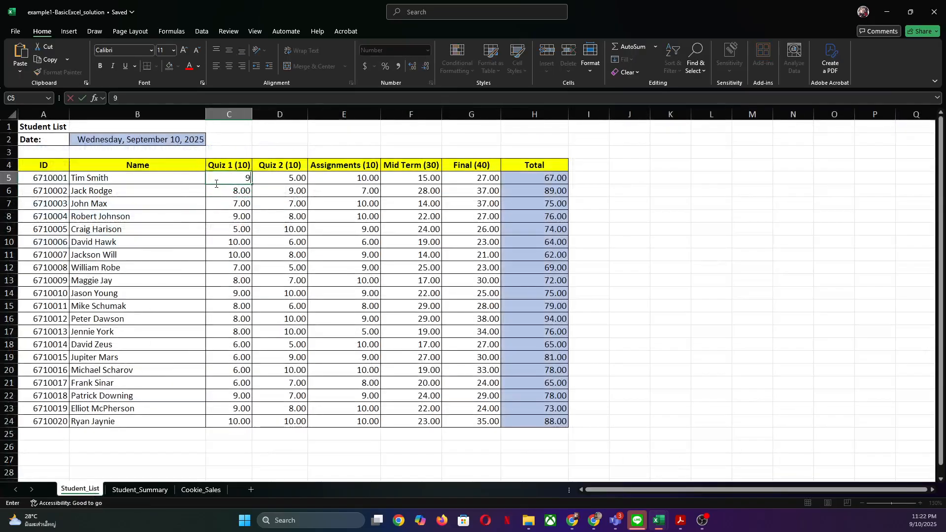
key("Return")
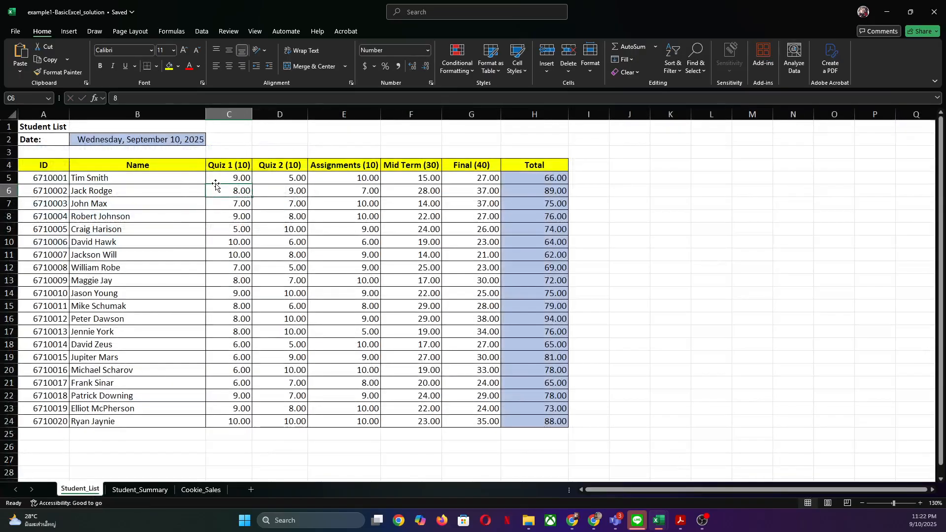
left_click(137, 491)
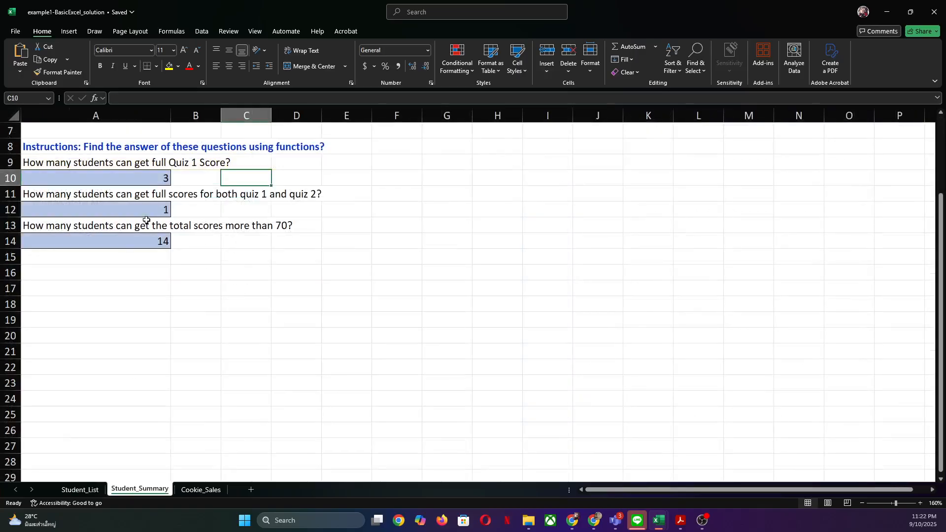
left_click(194, 185)
left_click(309, 286)
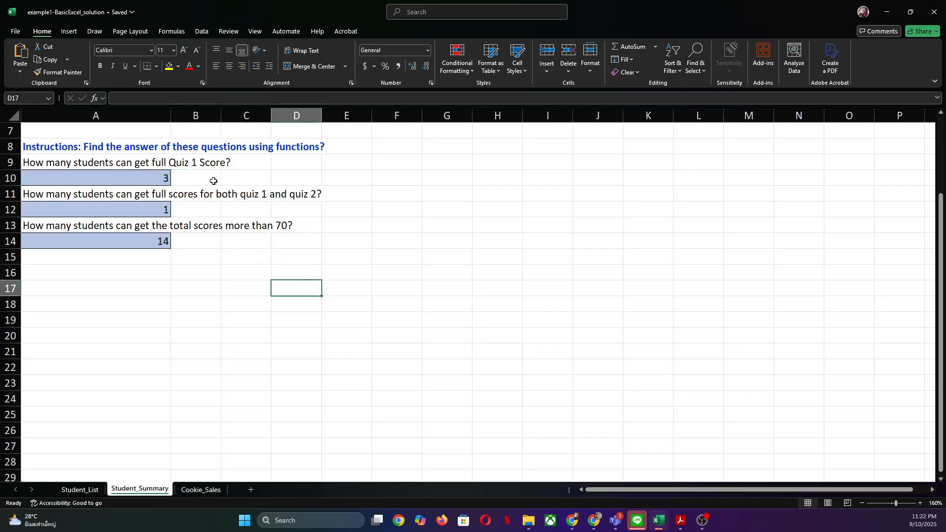
Open the Cookie_Sales sheet and examine the cookie sales questions and answers
left_click(200, 490)
left_click(325, 281)
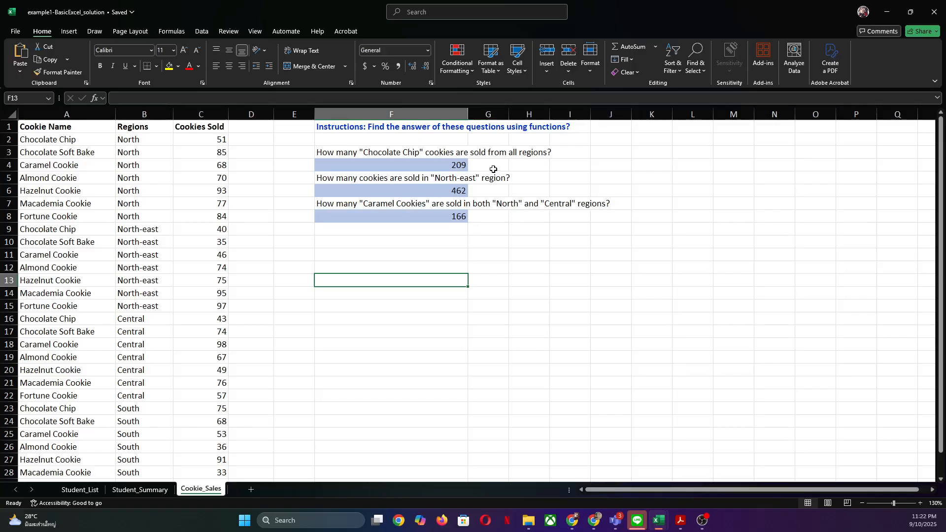
Test the Chocolate Chip answer by setting that cookie's North sales to 101, and restore them to 51
left_click(195, 139)
type("101")
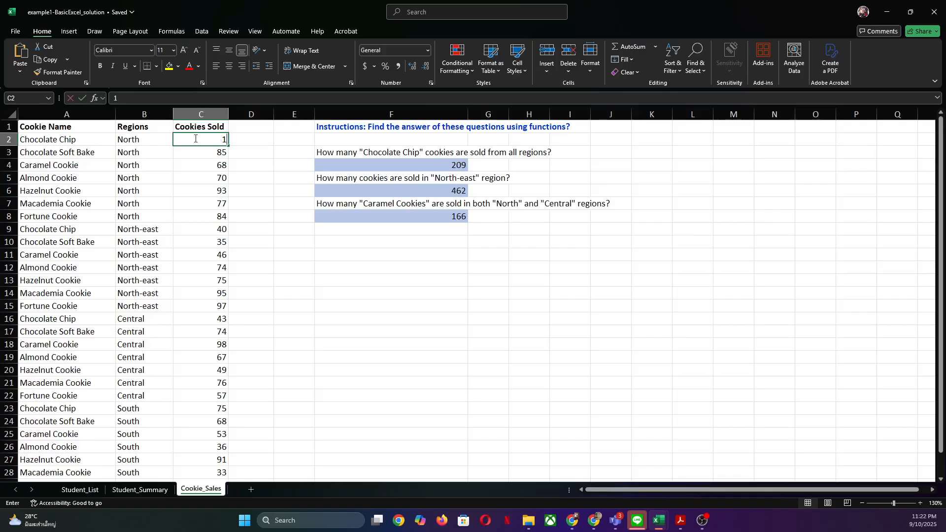
key("Return")
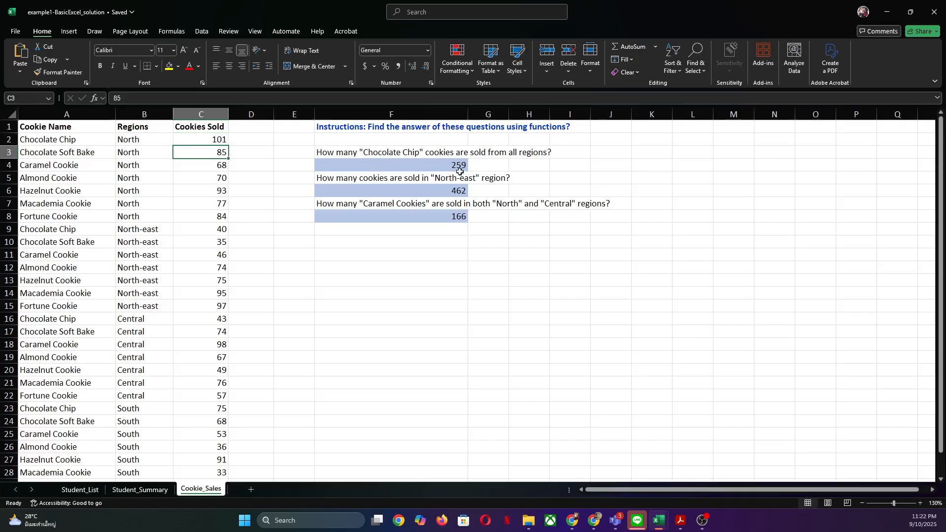
left_click(216, 140)
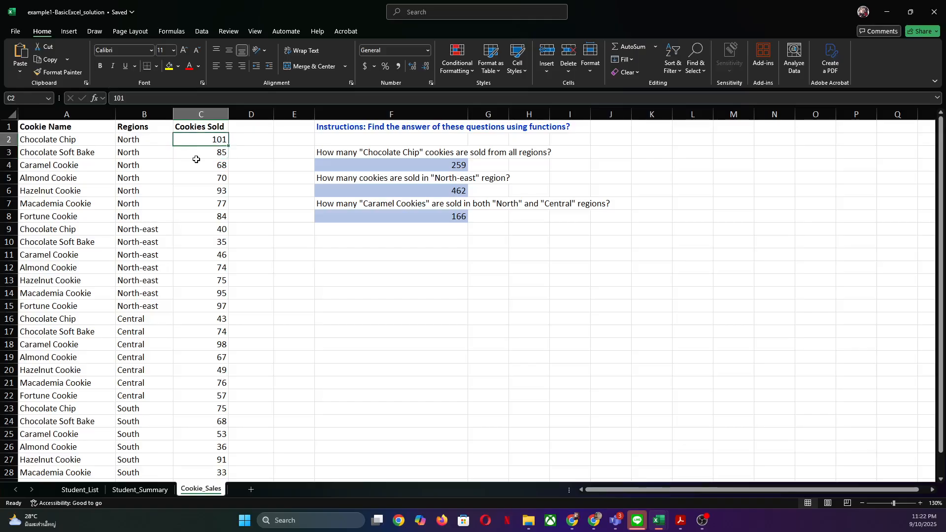
type("51")
key("Return")
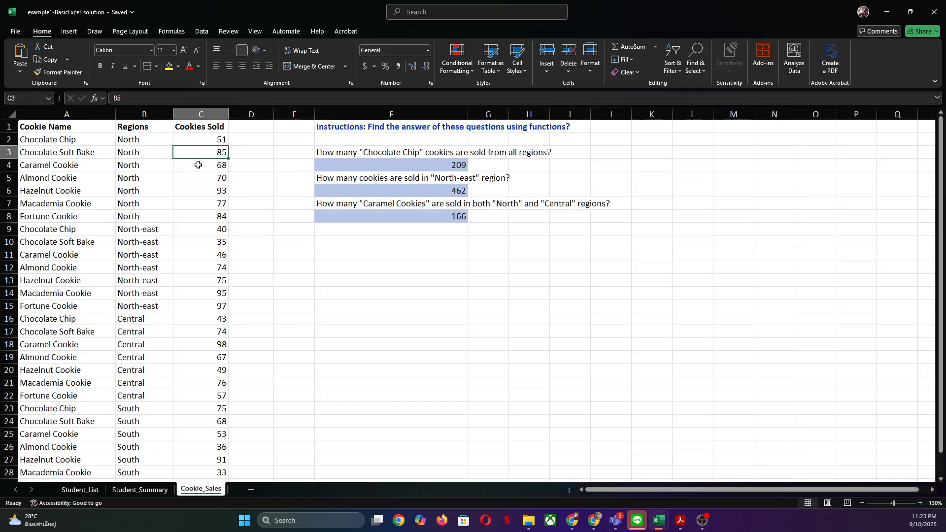
Test the Caramel Cookie answer by setting that cookie's North sales to 108, and restore them to 68
left_click(218, 169)
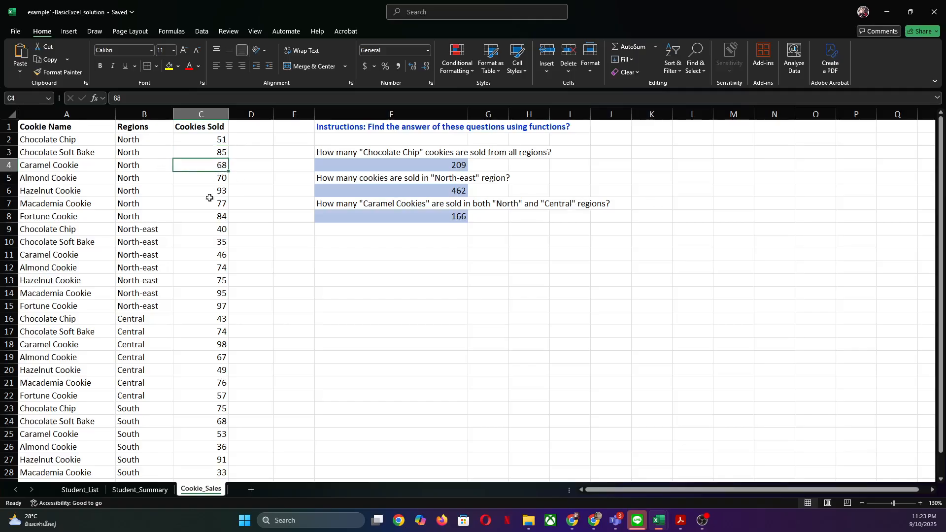
type("0")
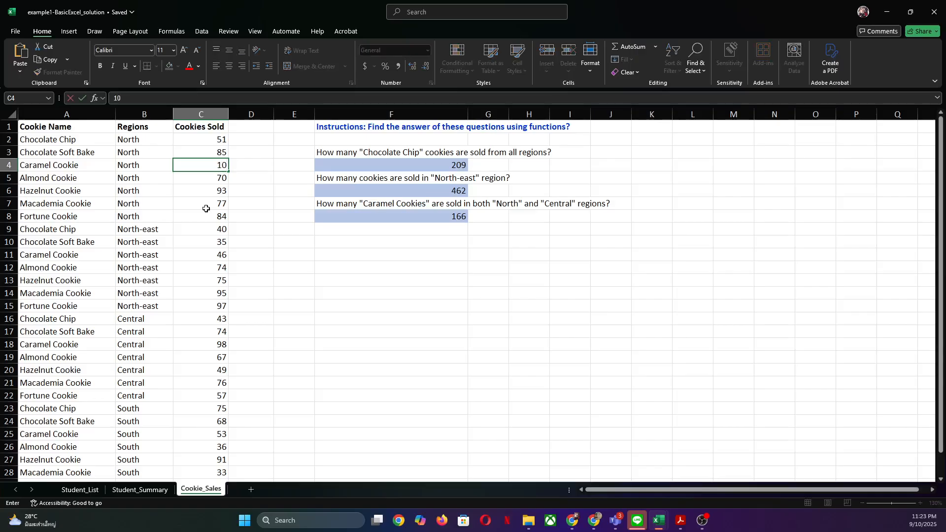
type("8")
key("Return")
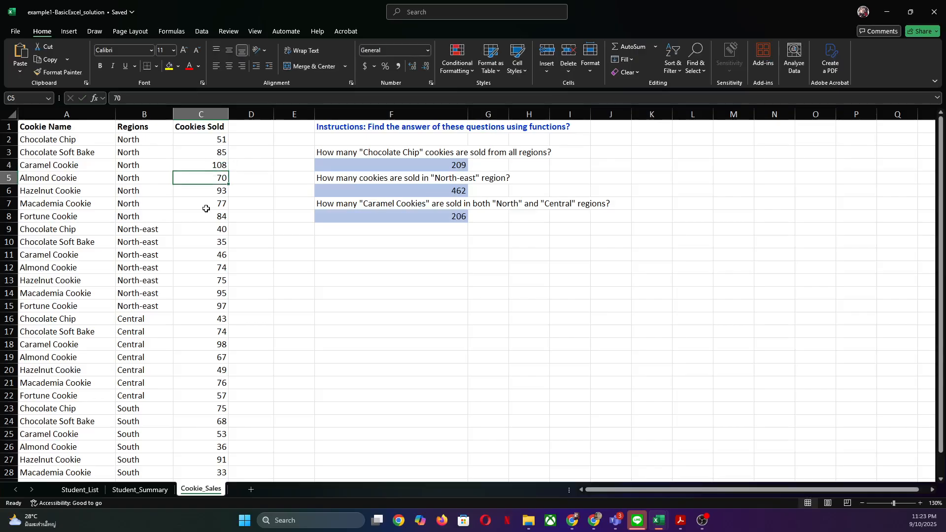
left_click(210, 165)
type("68")
key("Return")
key("Up")
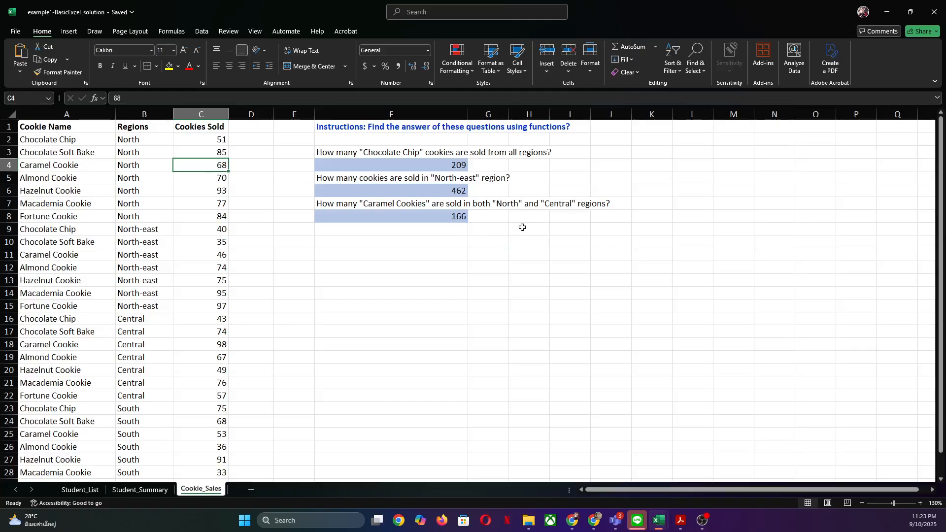
left_click(477, 244)
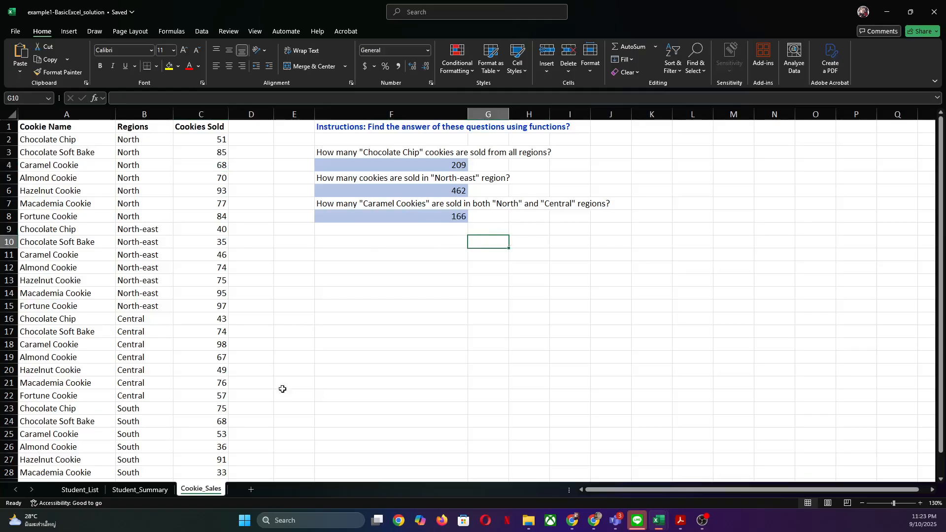
left_click(348, 354)
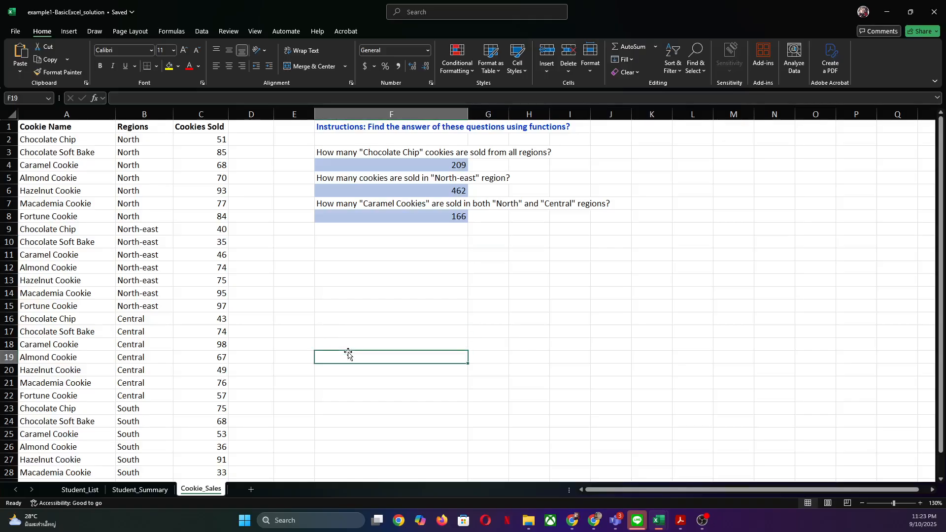
left_click(379, 257)
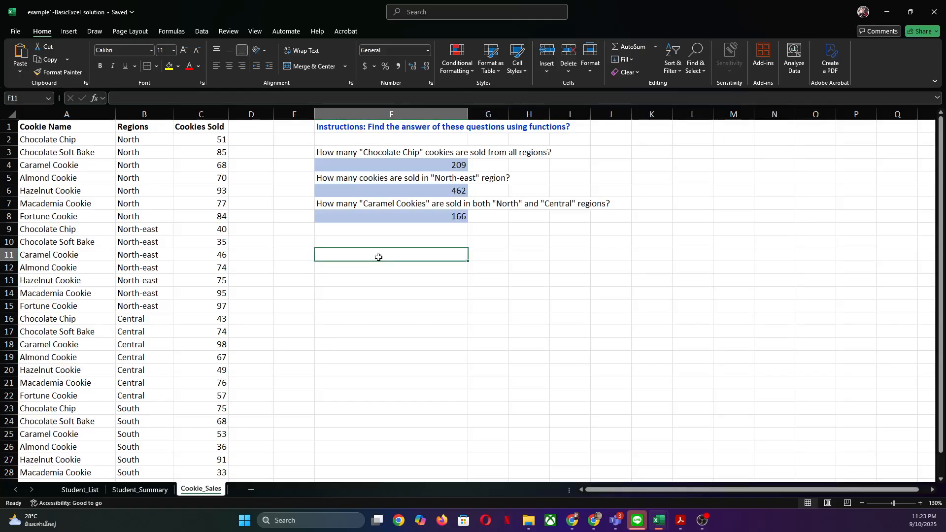
Switch to the Excel tutorials presentation in Google Slides and view the Individual Excel Assignments slide in full screen
left_click(576, 523)
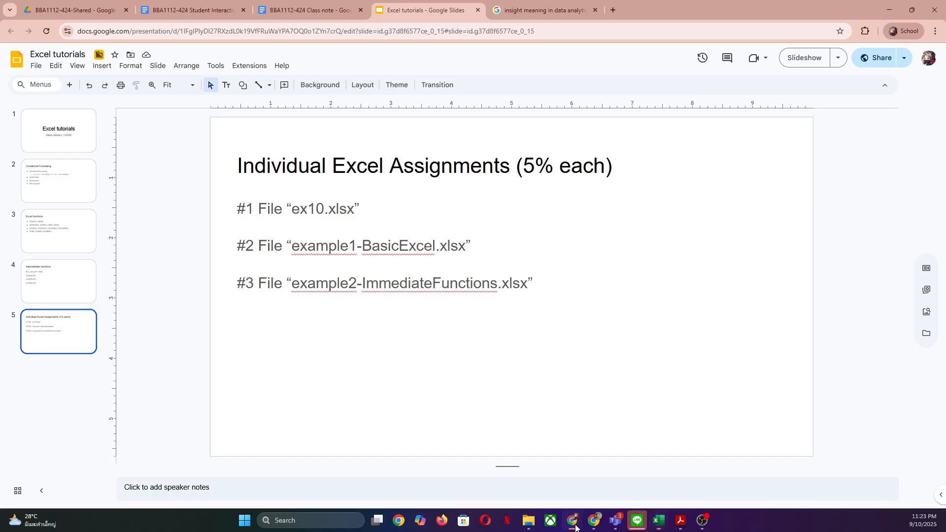
left_click(790, 54)
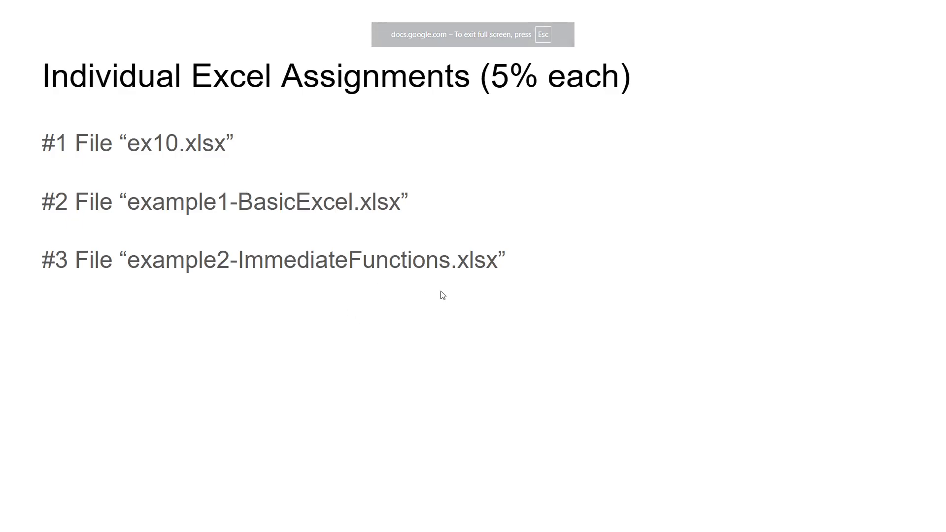
key("Escape")
Switch to the example2-IntermediateFunctions_solution workbook in Excel and examine its Student_List sheet
mouse_move(658, 520)
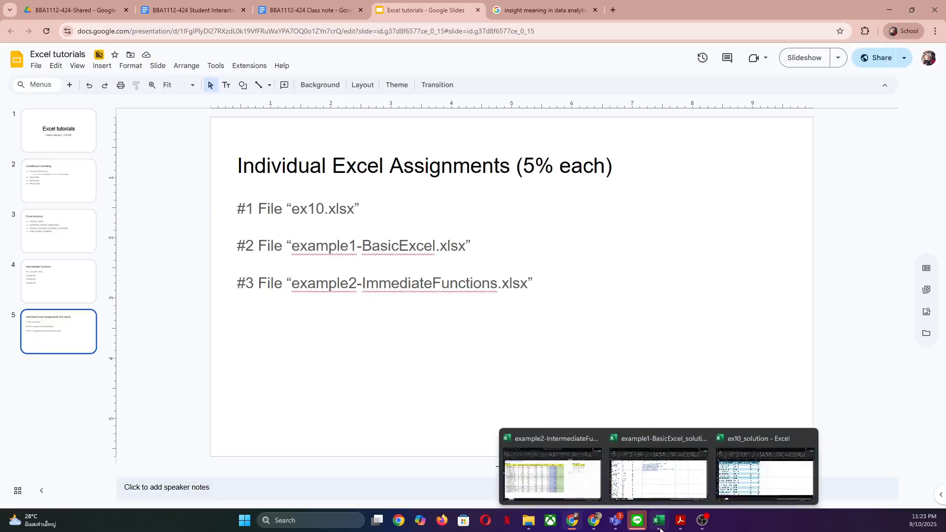
mouse_move(628, 496)
left_click(574, 492)
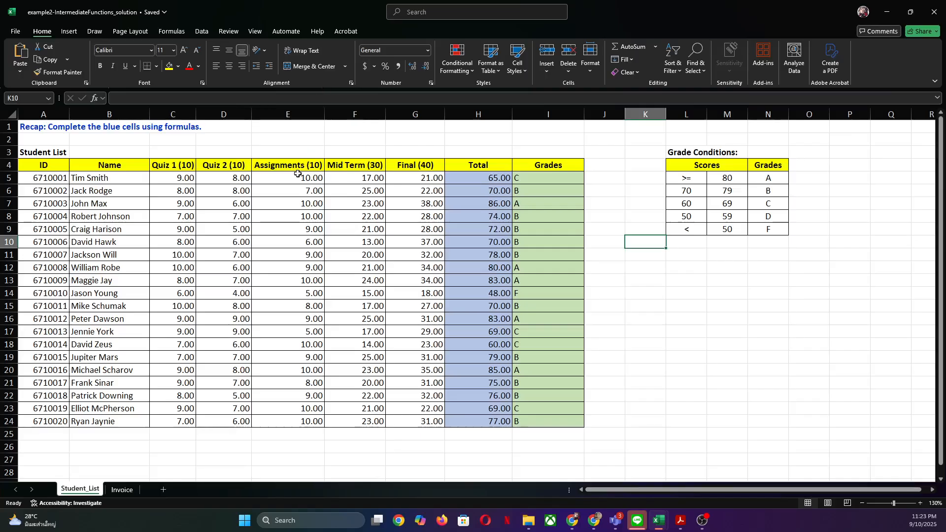
Test the Total and Grades formulas by setting the first student's Final score to 51, and undo the change
left_click(395, 180)
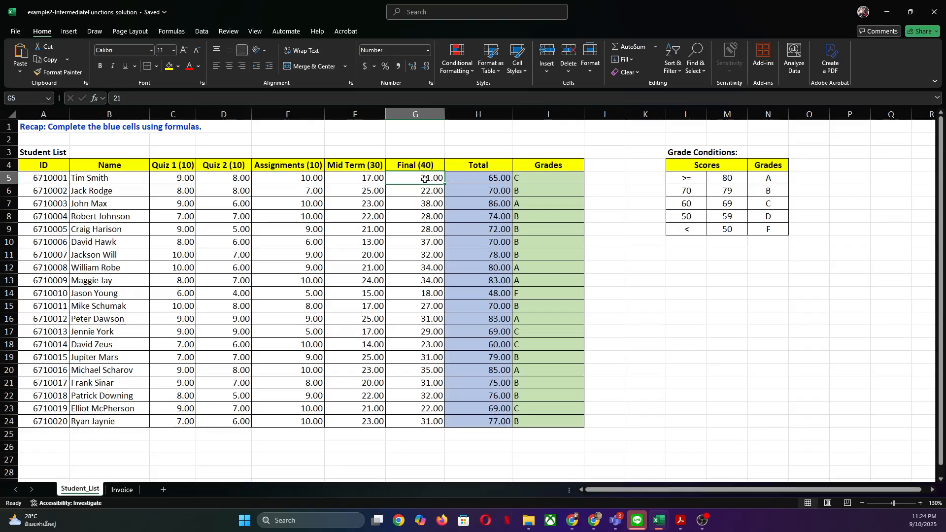
type("51")
key("Return")
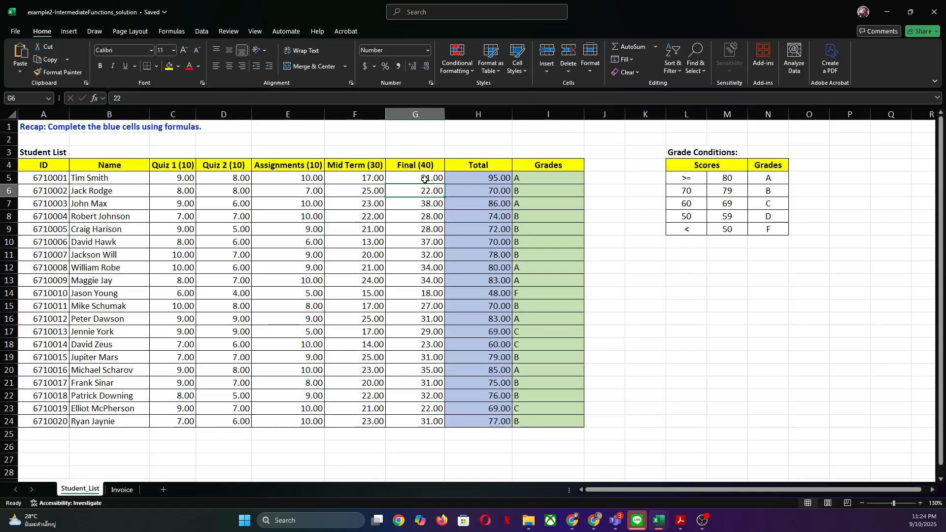
key("Right")
key("Up")
key("Right")
key("Left")
key("Left")
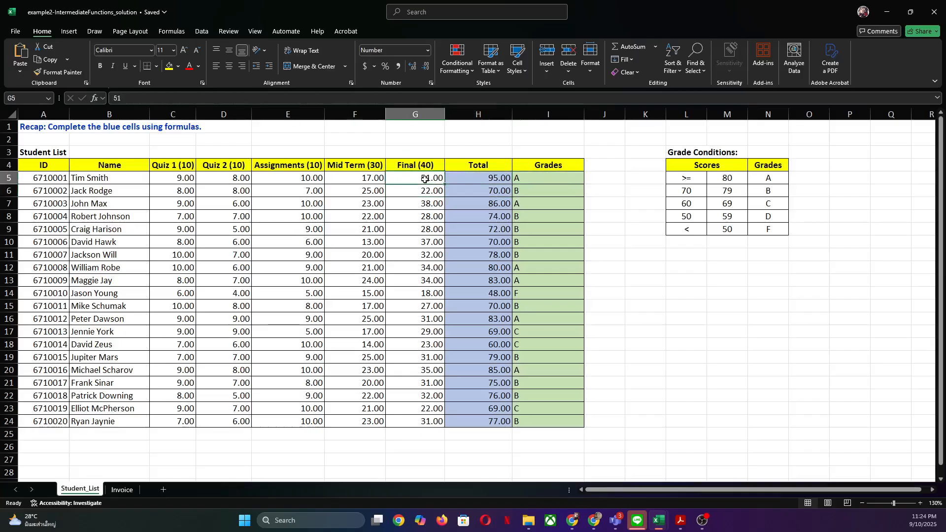
key("ctrl+z")
Open the Invoice sheet and examine the sale invoice with its customer and product tables
left_click(121, 490)
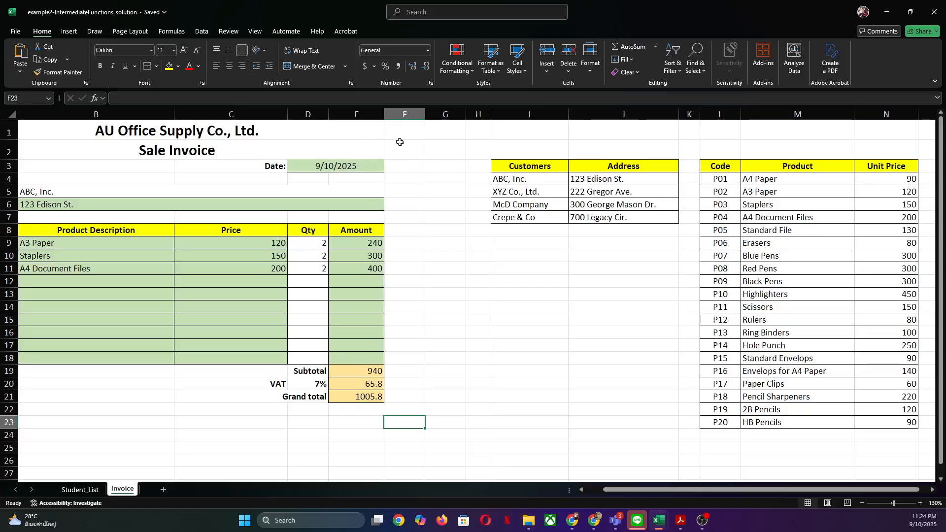
left_click(427, 50)
left_click(428, 51)
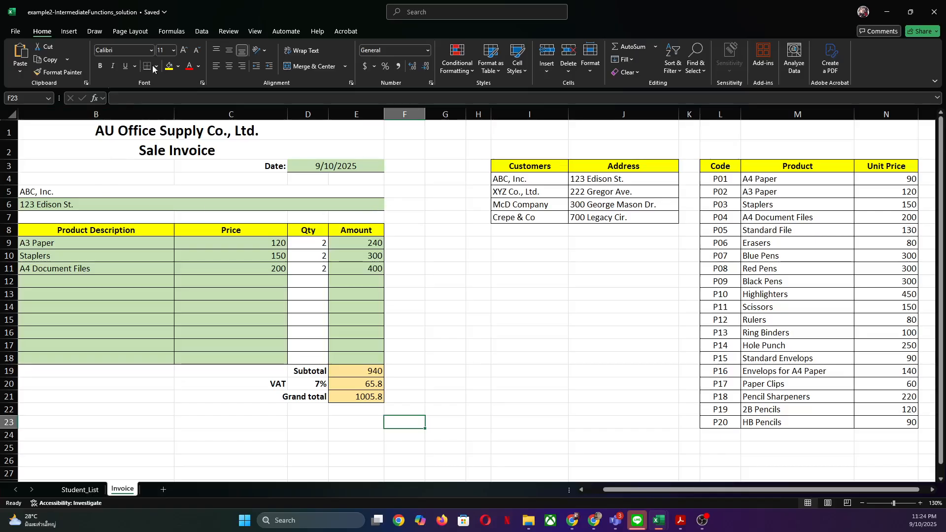
Test the invoice's address lookup by setting the customer to McD Company, and undo the change
left_click(77, 190)
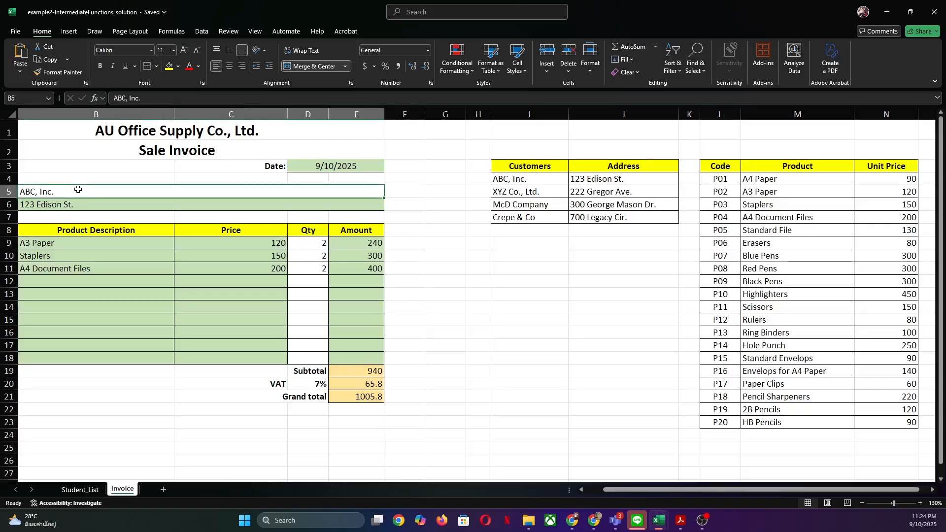
scroll(78, 189, "left", 1)
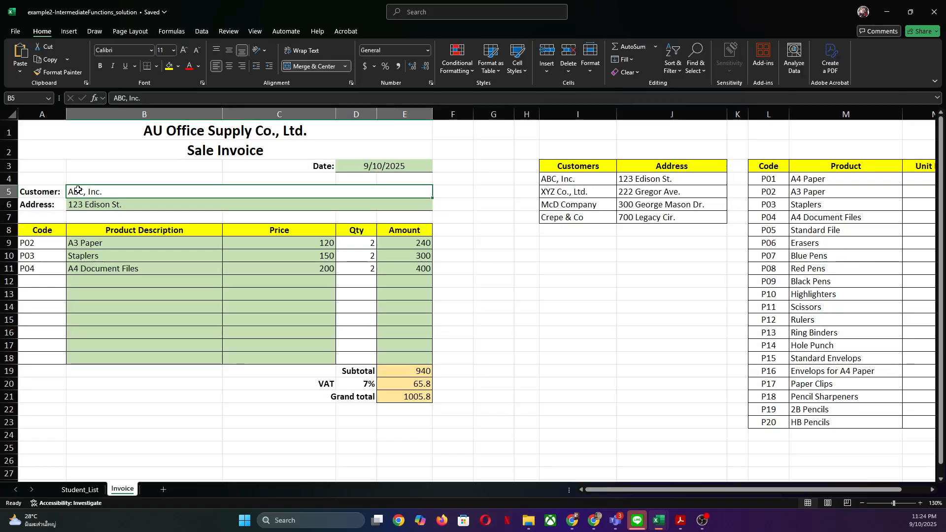
type("McD Comp")
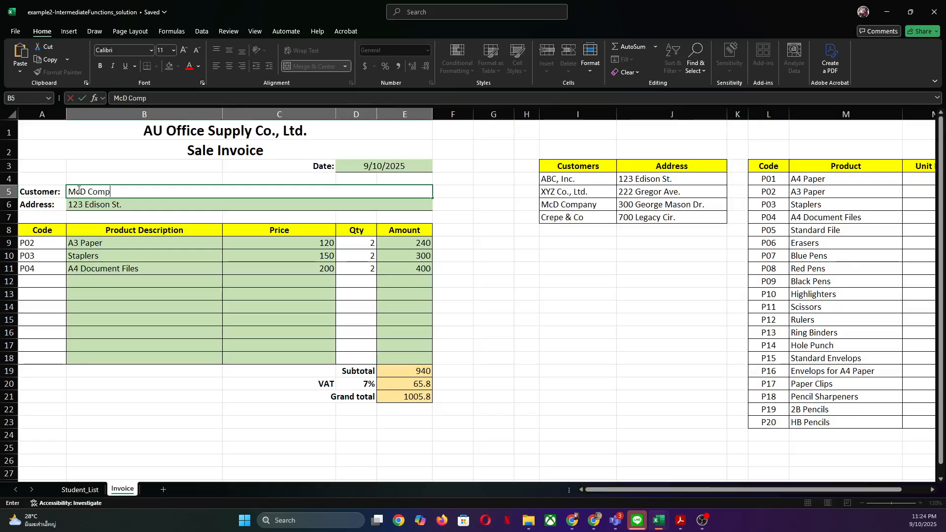
type("any")
key("Return")
key("Return")
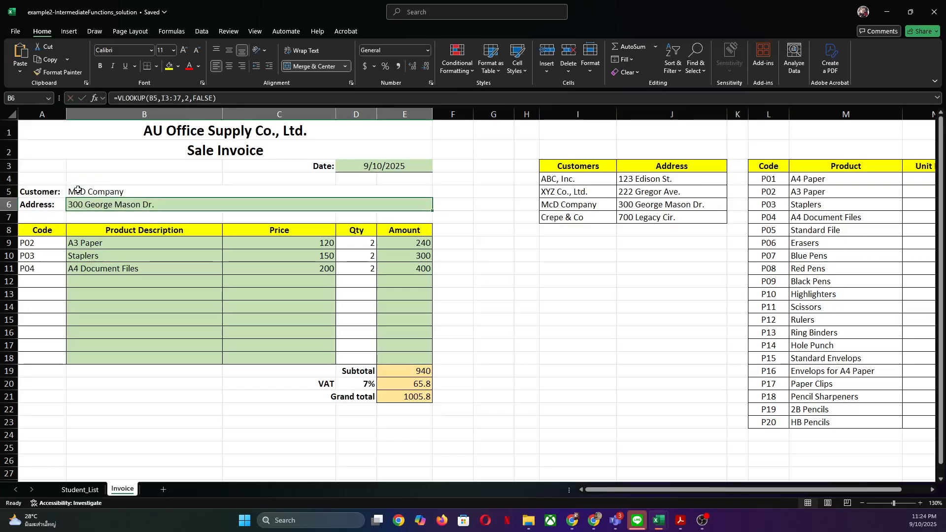
left_click(78, 190)
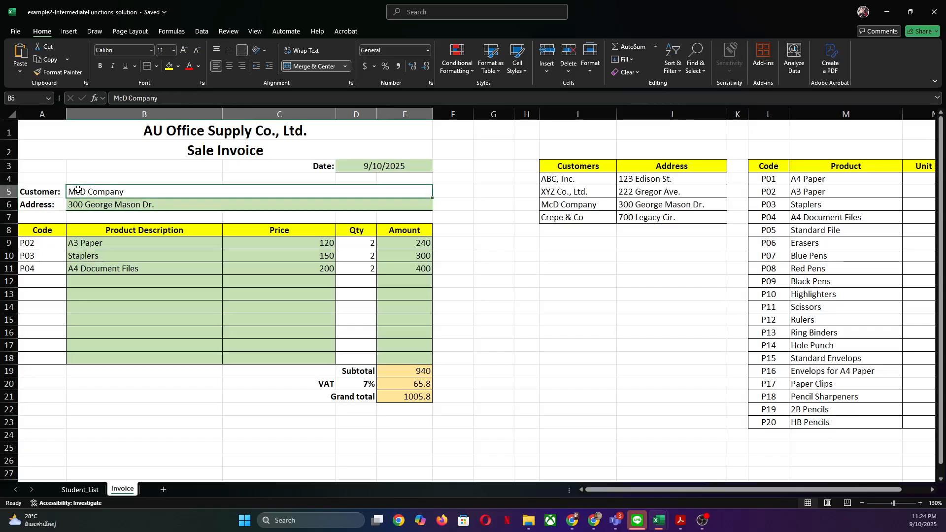
key("ctrl+z")
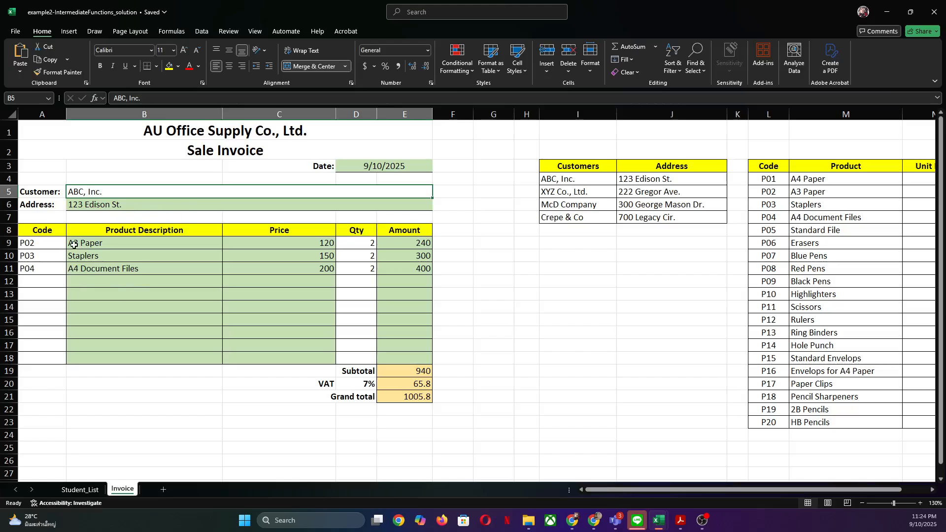
Test the invoice's product lookup by setting the first line item's code to P01, and change that code to P05
left_click(50, 248)
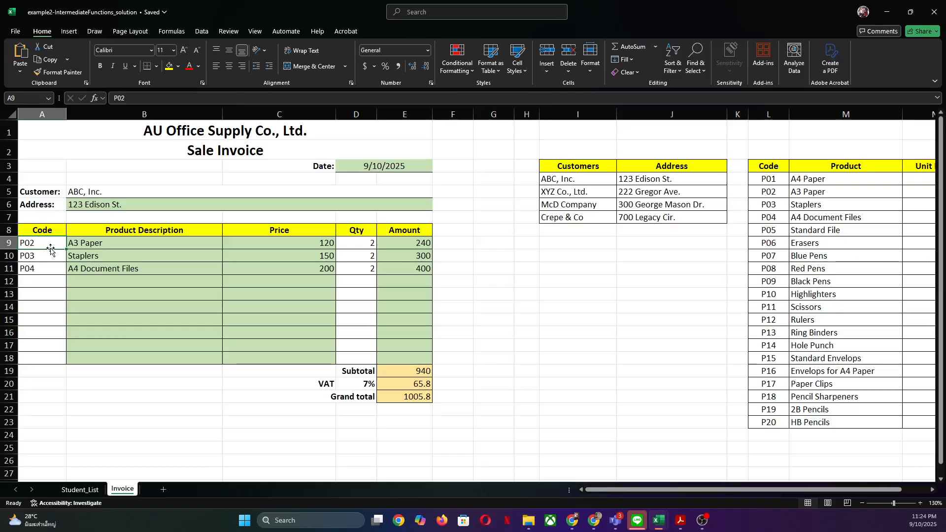
type("P0")
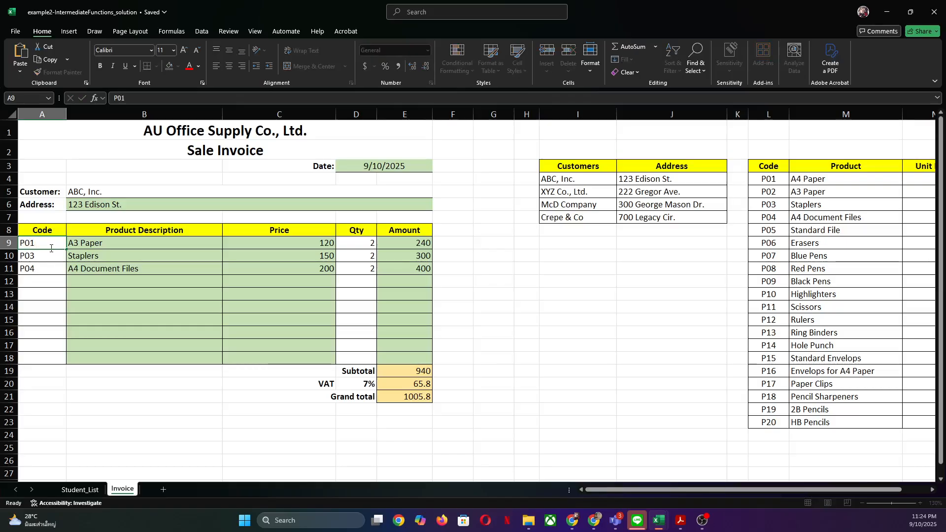
type("1")
key("ctrl+Return")
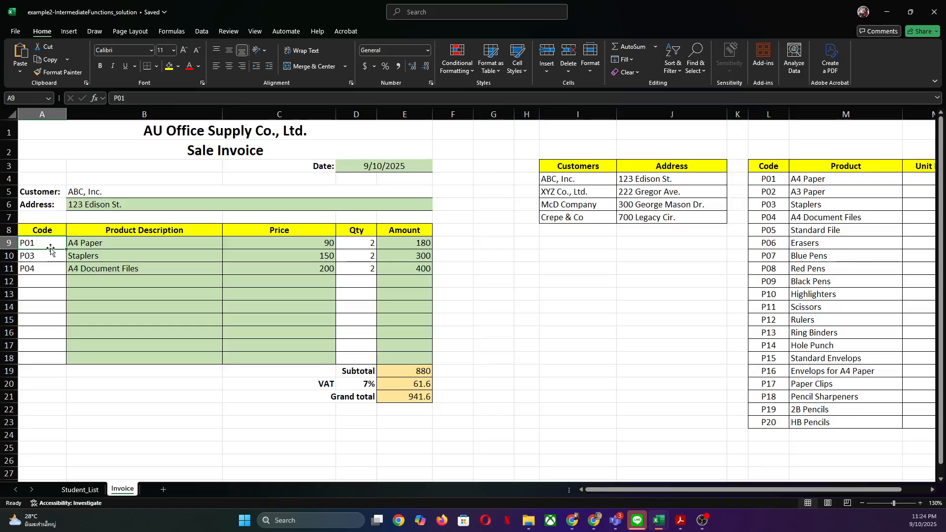
type("P0")
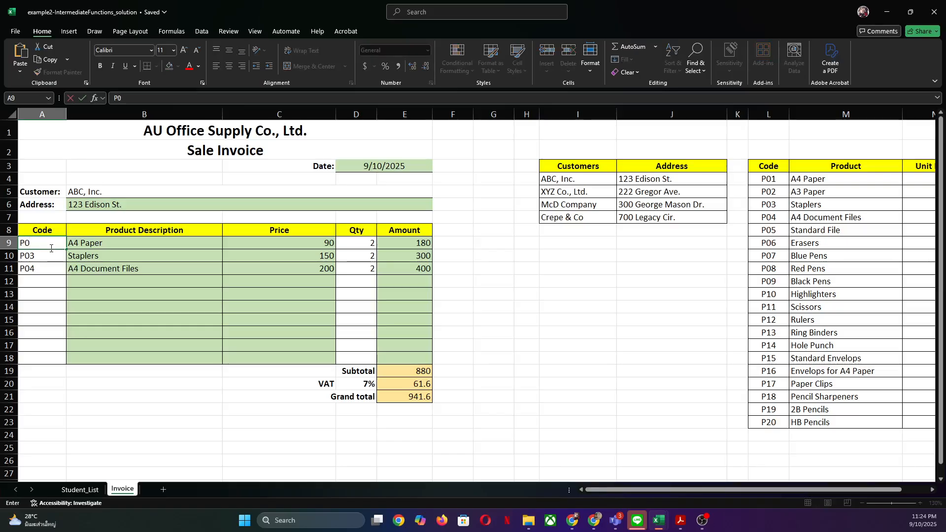
key("Return")
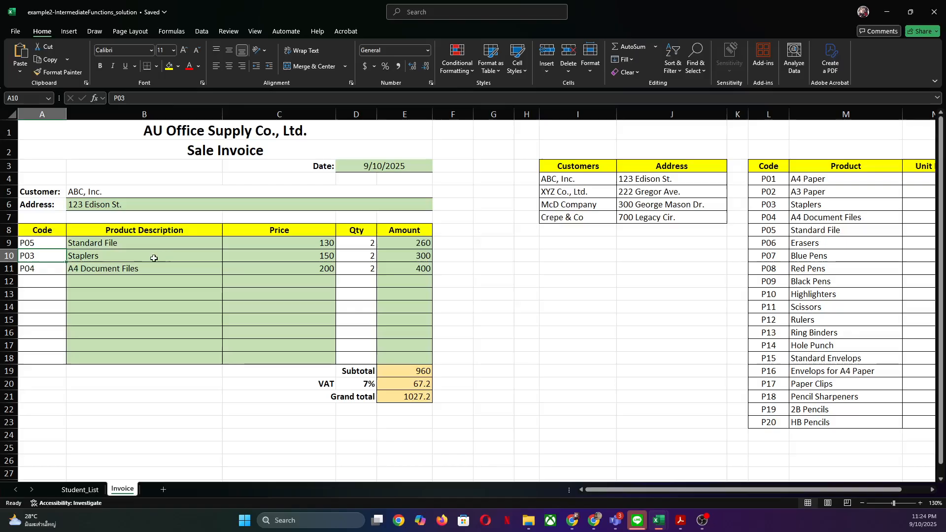
Set the quantity of the first invoice line item, Standard File, to 3 to test the amount and total formulas
left_click(360, 245)
type("3")
key("Return")
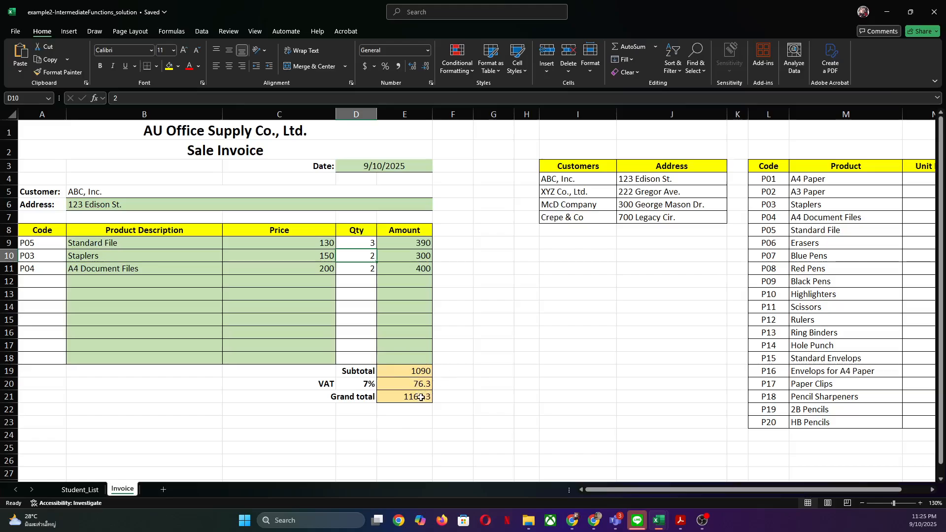
left_click(600, 351)
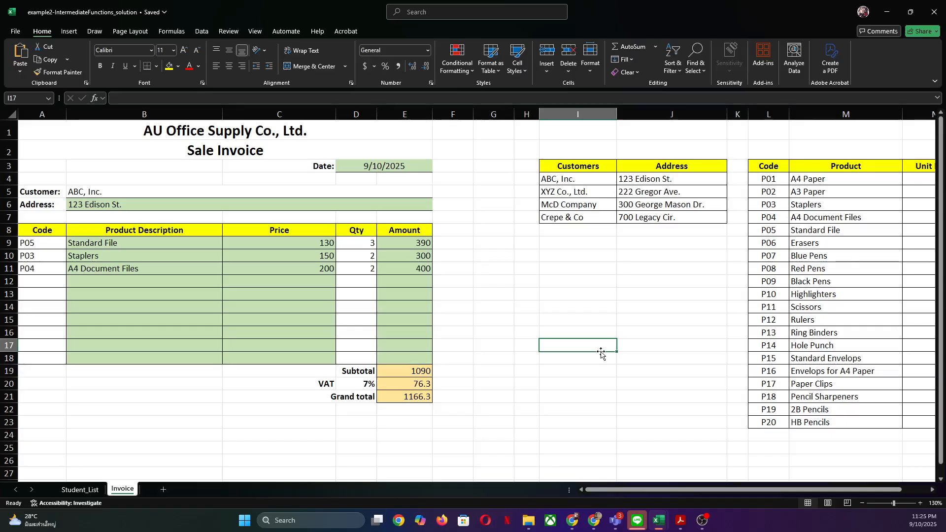